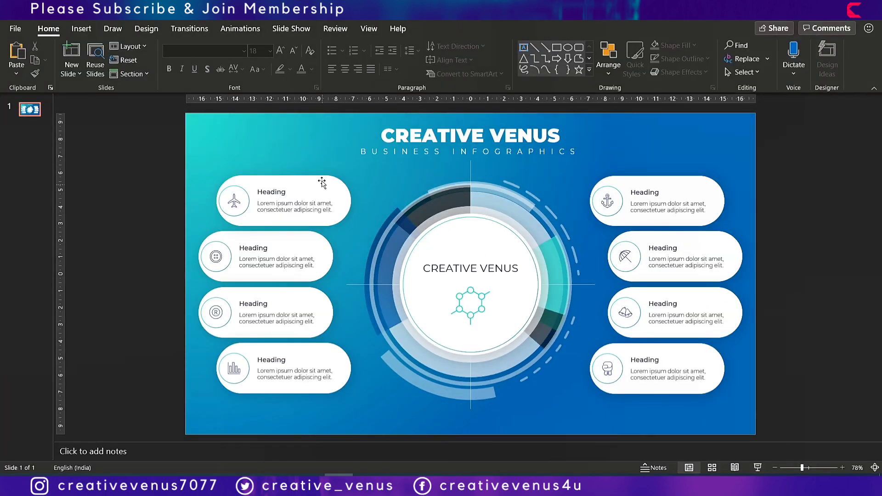
Open the Animation Pane and step through all nine group Spin entries' durations
left_click(241, 28)
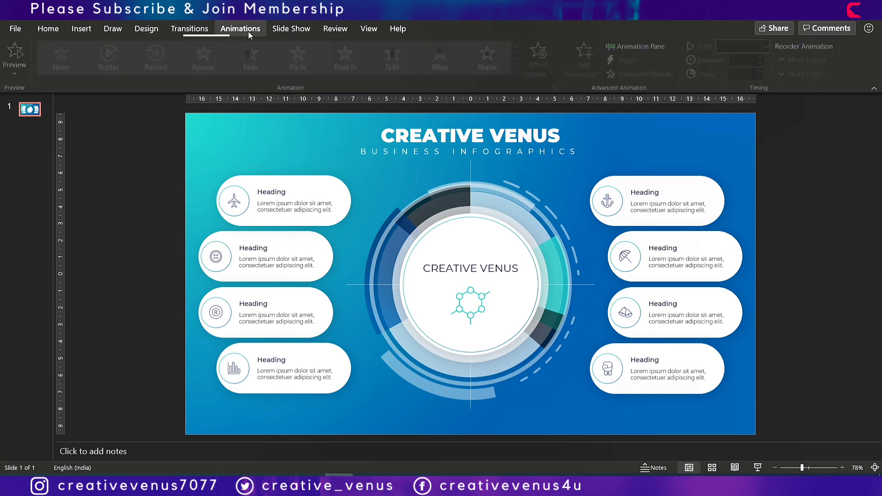
left_click(643, 46)
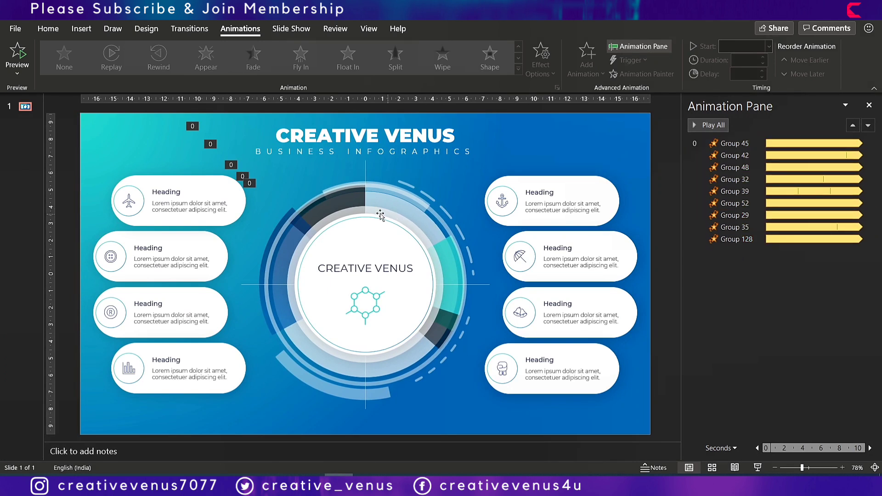
left_click(737, 145)
left_click(735, 155)
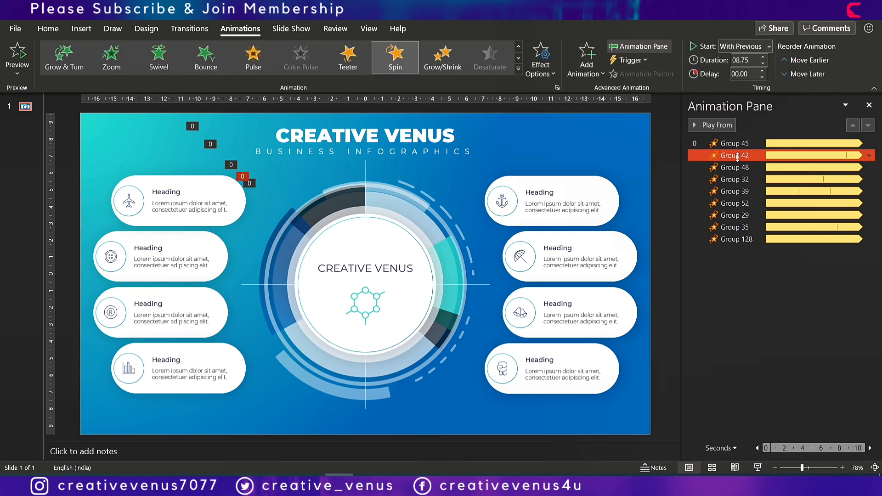
left_click(735, 167)
left_click(733, 179)
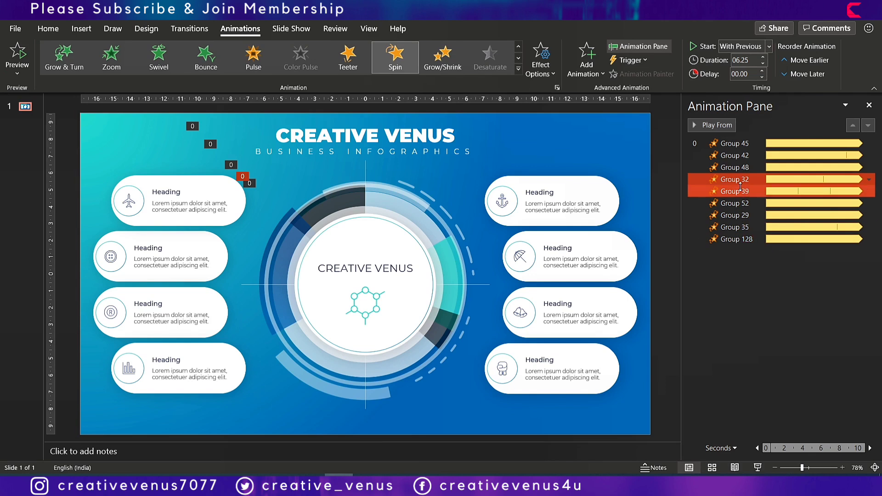
left_click(747, 144)
left_click(746, 156)
left_click(745, 167)
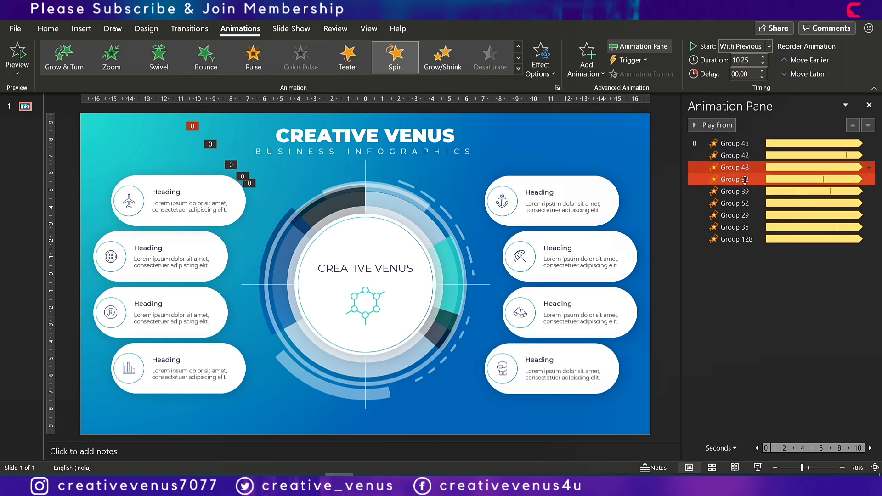
left_click(744, 179)
left_click(743, 191)
left_click(743, 202)
left_click(742, 215)
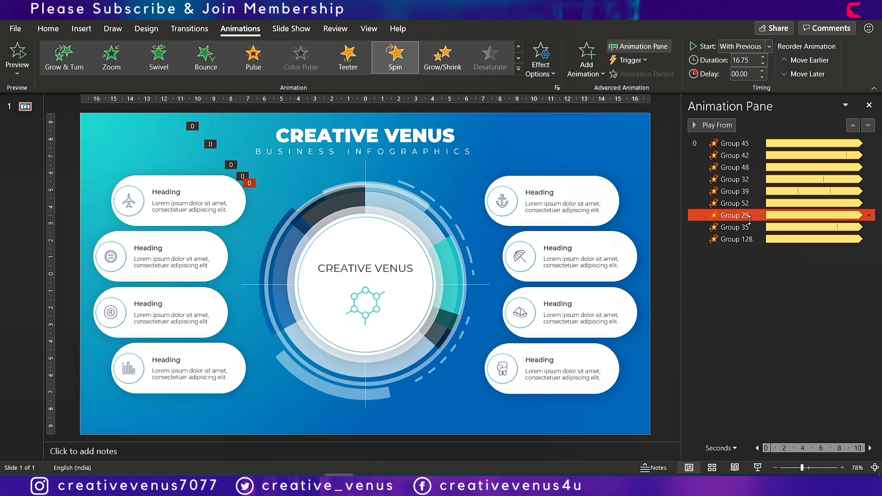
left_click(742, 227)
left_click(740, 239)
Recheck the spin durations of Groups 32, 39, 128, 45, 42, 48, 52 and 35
left_click(736, 272)
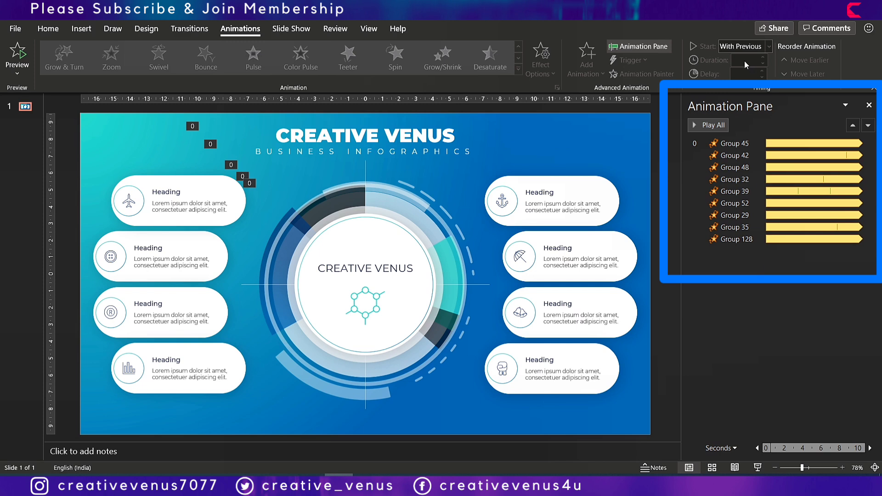
left_click(738, 144)
left_click(742, 178)
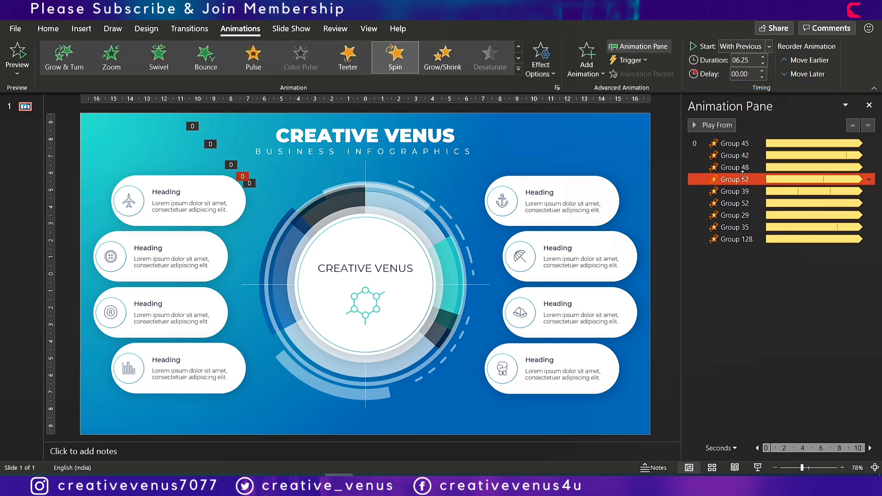
left_click(736, 239, "shift")
left_click(736, 239)
left_click(744, 189, "ctrl")
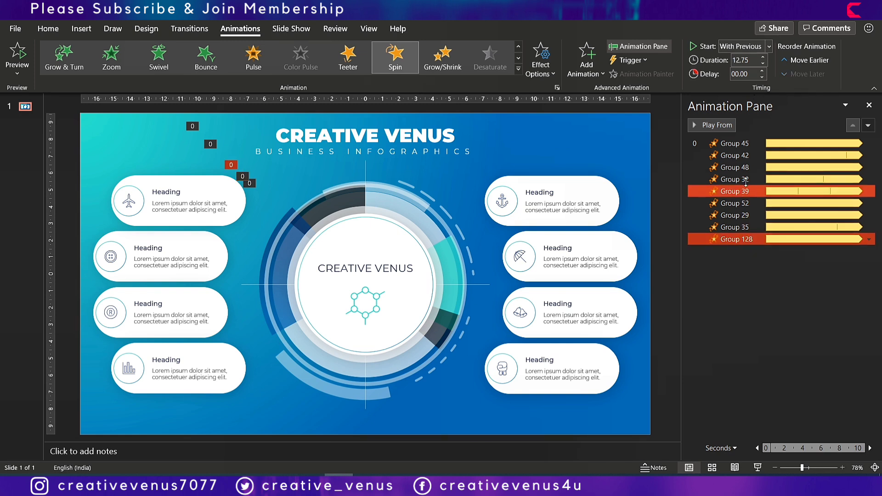
left_click(735, 143)
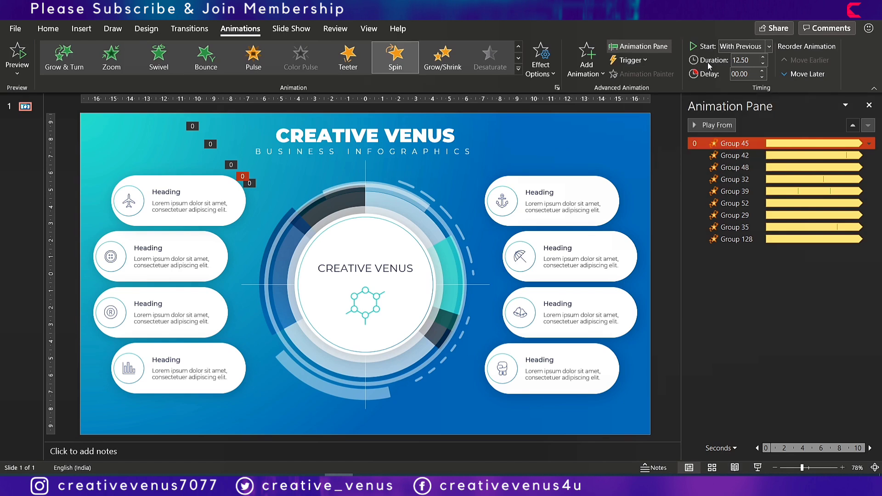
left_click(734, 155)
left_click(735, 168)
left_click(729, 190, "ctrl")
left_click(729, 192)
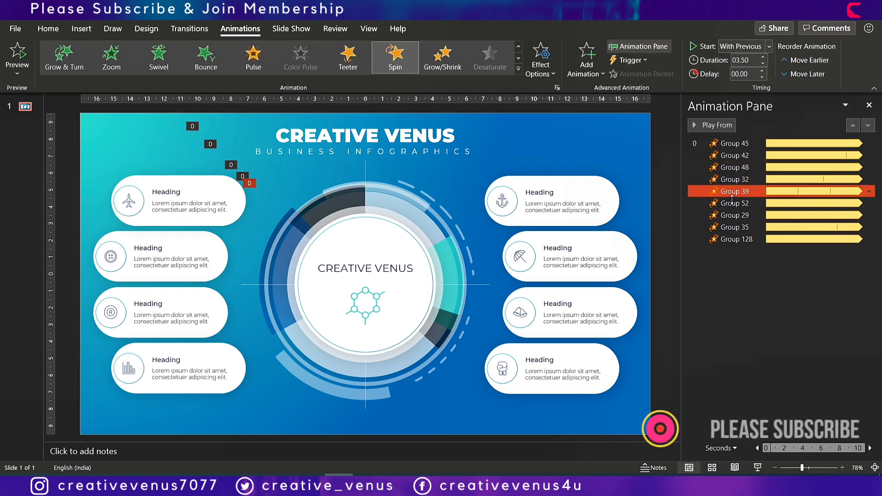
left_click(729, 203)
left_click(728, 227)
left_click(730, 238)
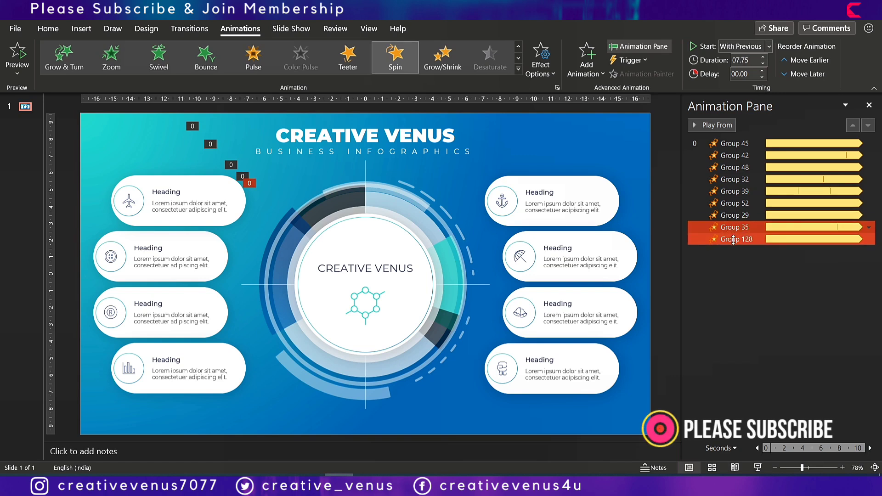
Confirm the Group 29, 52, 39, 45, 42, 48 and 32 durations, ending on Group 52's 15.00 seconds
left_click(735, 215)
left_click(734, 203)
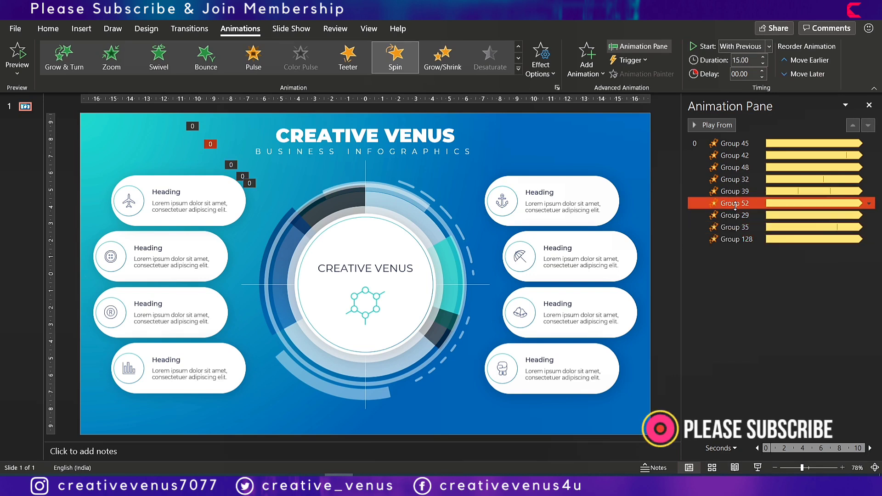
left_click(735, 191)
left_click(734, 144)
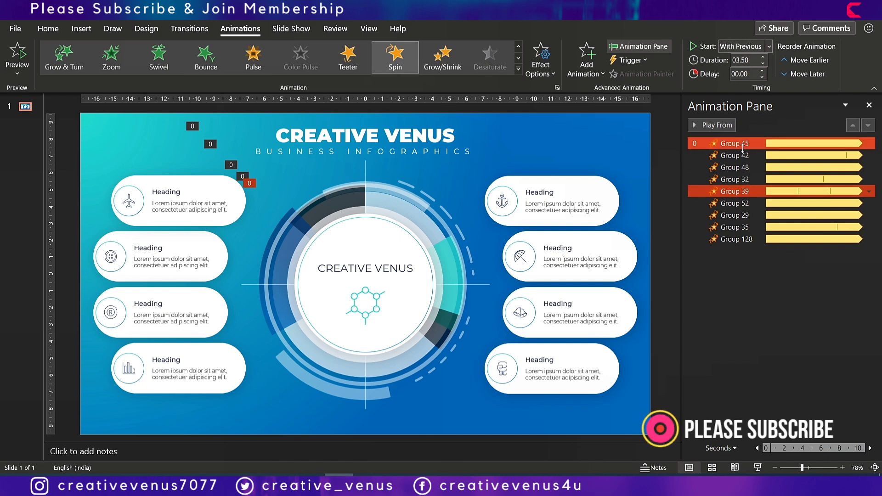
left_click(734, 155)
left_click(737, 167, "shift")
left_click(738, 167)
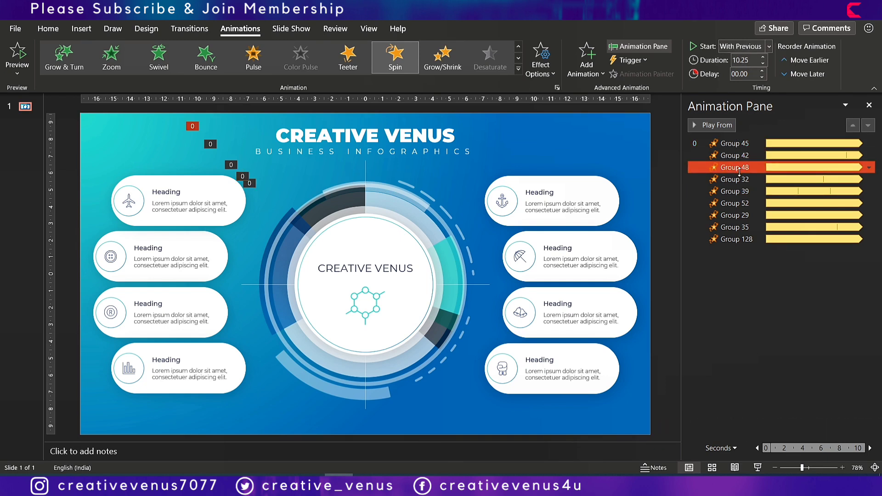
left_click(737, 179)
left_click(739, 192)
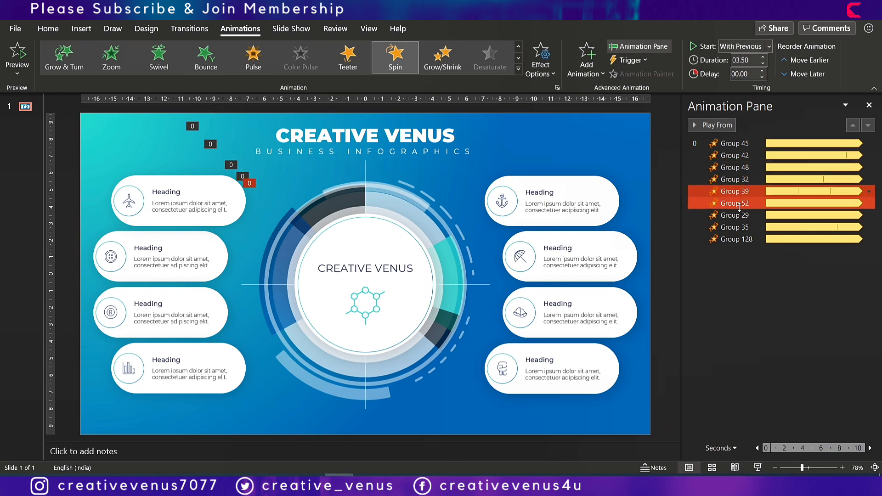
left_click(738, 204)
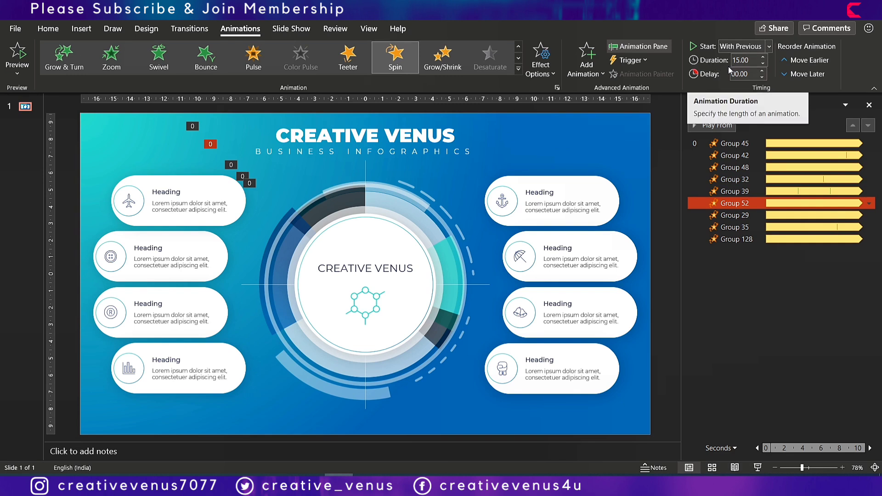
left_click(734, 143)
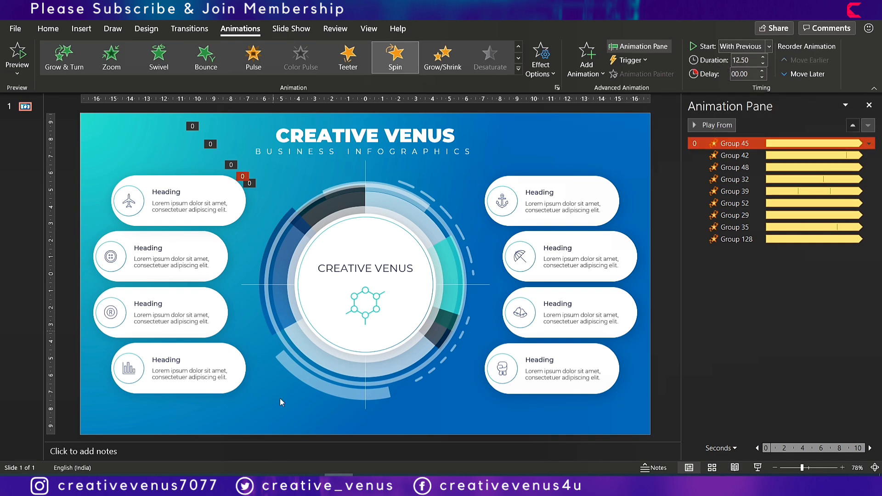
left_click(775, 468)
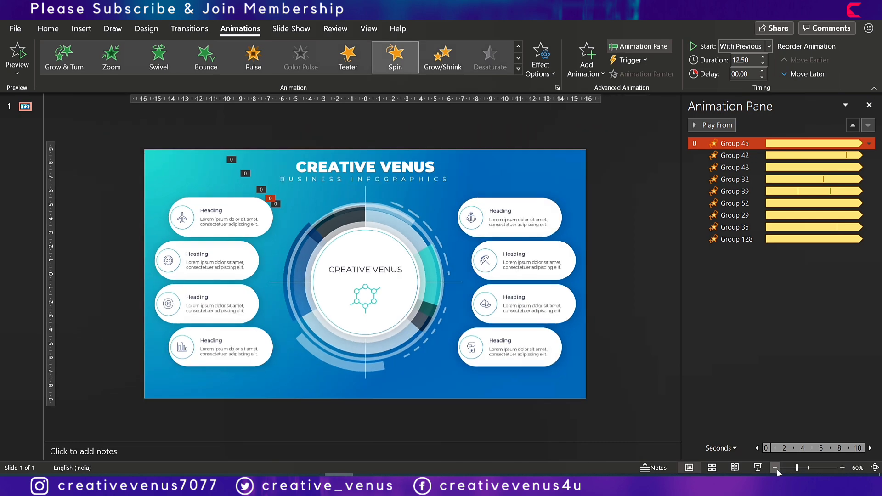
left_click_drag(279, 424, 465, 170)
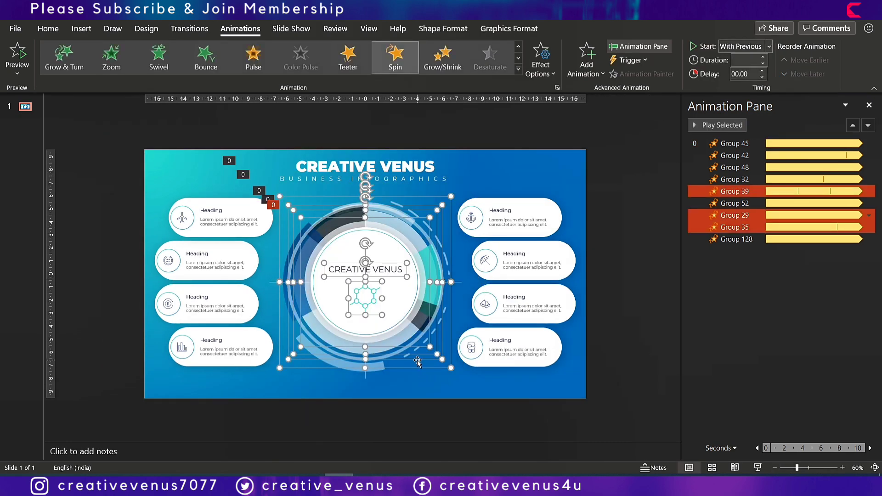
left_click(735, 143)
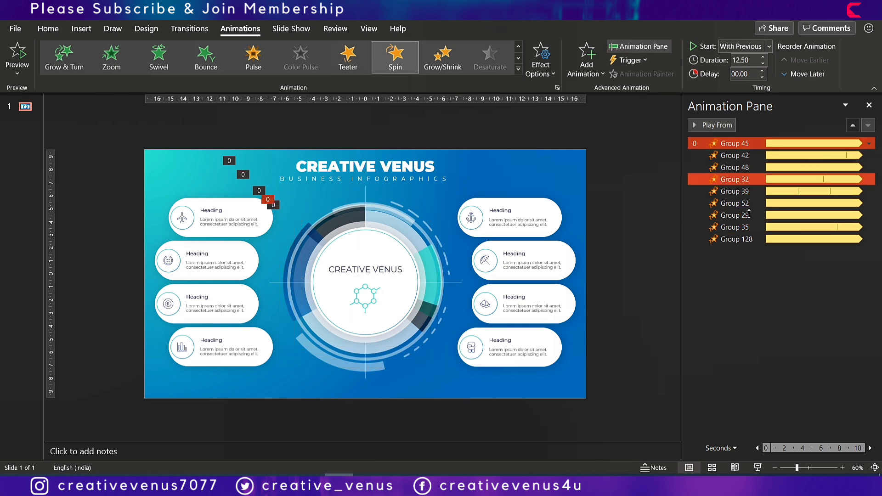
left_click(736, 239, "shift")
left_click_drag(249, 432, 498, 172)
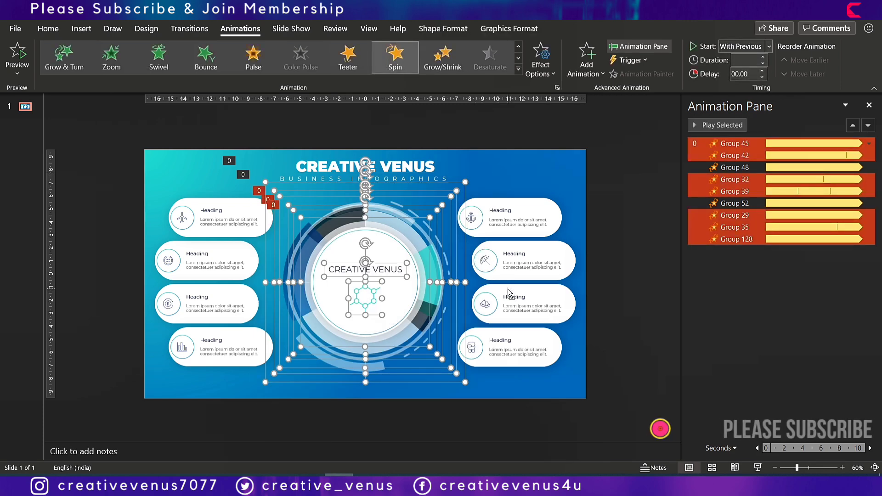
Duplicate slide 1 and delete the four left heading boxes on the copy
right_click(26, 111)
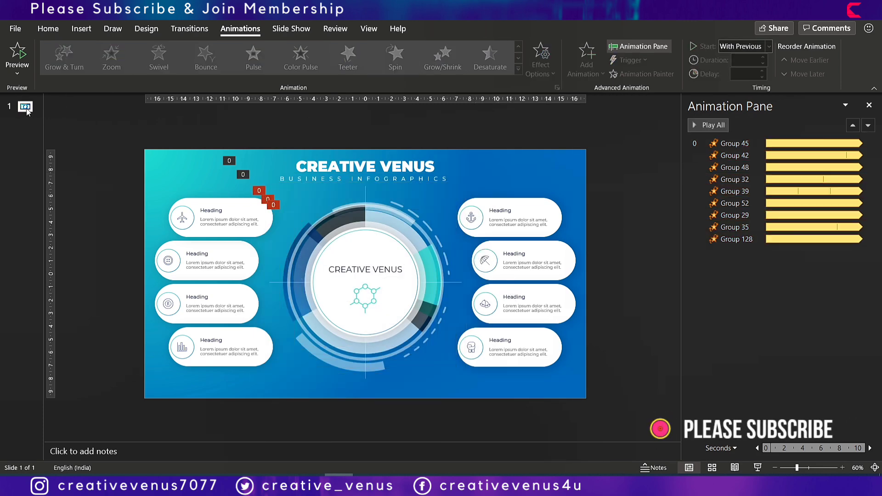
left_click(67, 224)
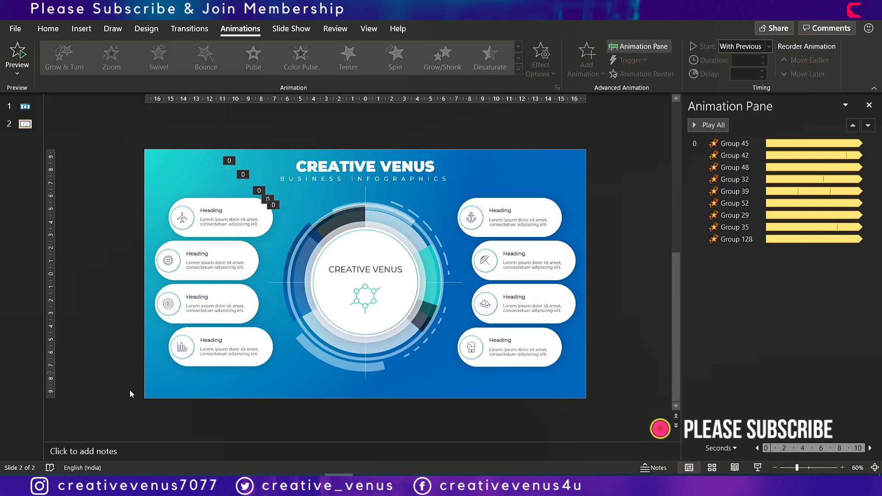
left_click_drag(86, 426, 302, 164)
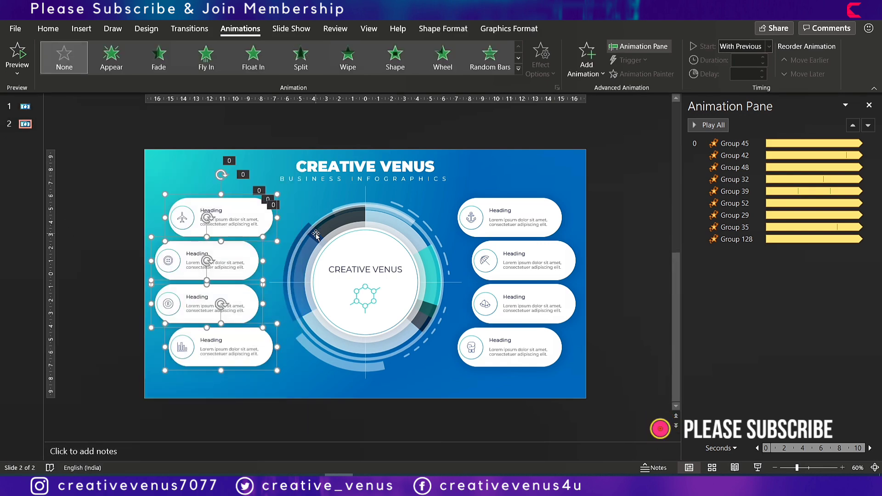
key("Delete")
Delete the four right heading boxes and the CREATIVE VENUS title from slide 2
left_click_drag(440, 414, 635, 142)
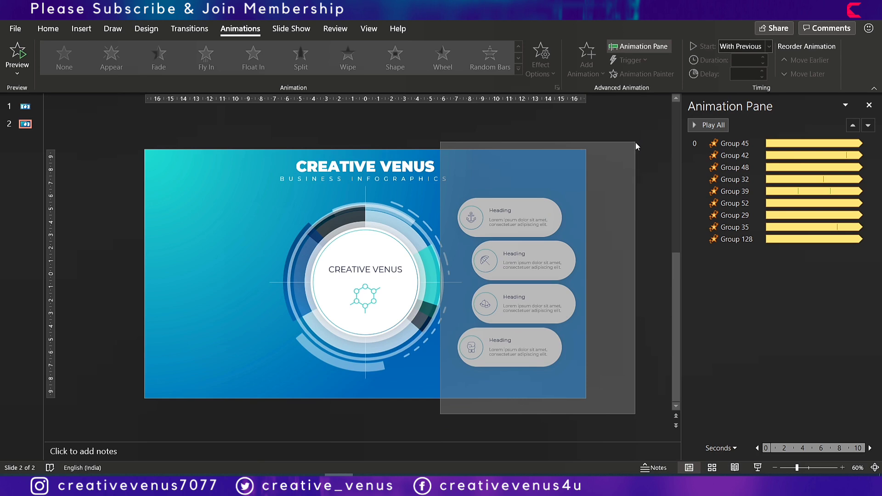
key("Delete")
left_click_drag(611, 189, 164, 129)
key("Delete")
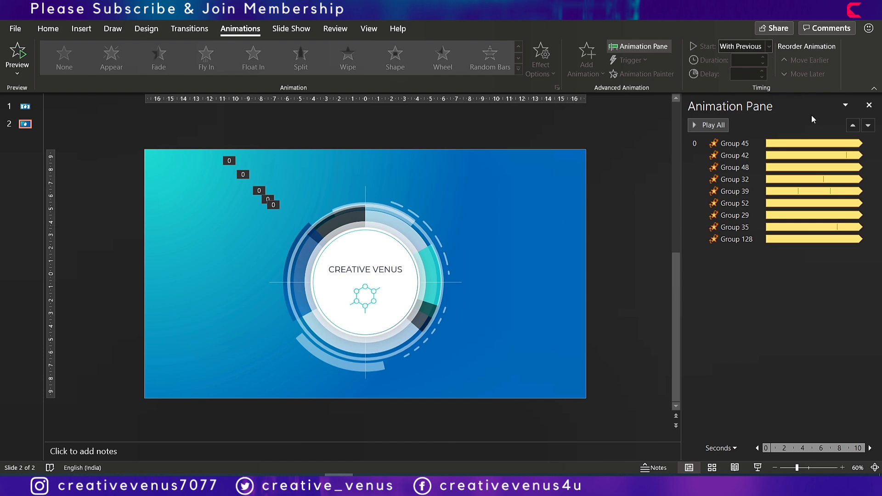
Close the Animation Pane and open the Selection Pane from Home > Select
left_click(868, 107)
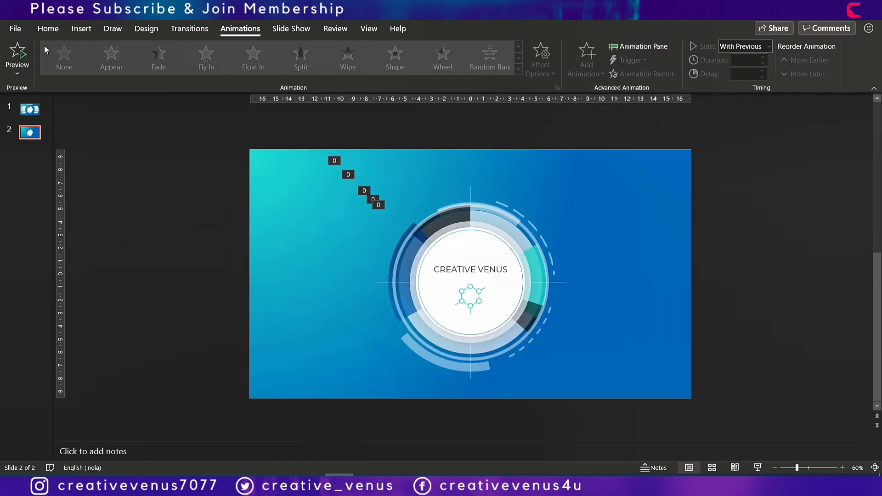
left_click(50, 29)
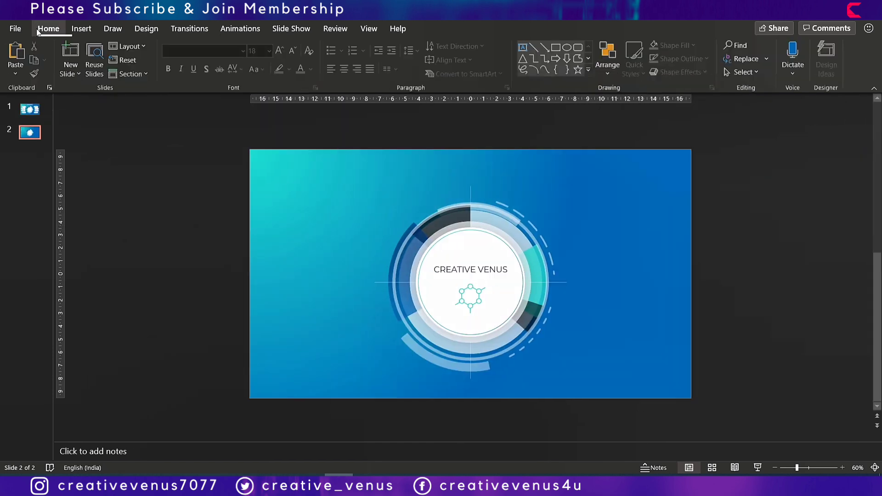
left_click(743, 73)
left_click(763, 120)
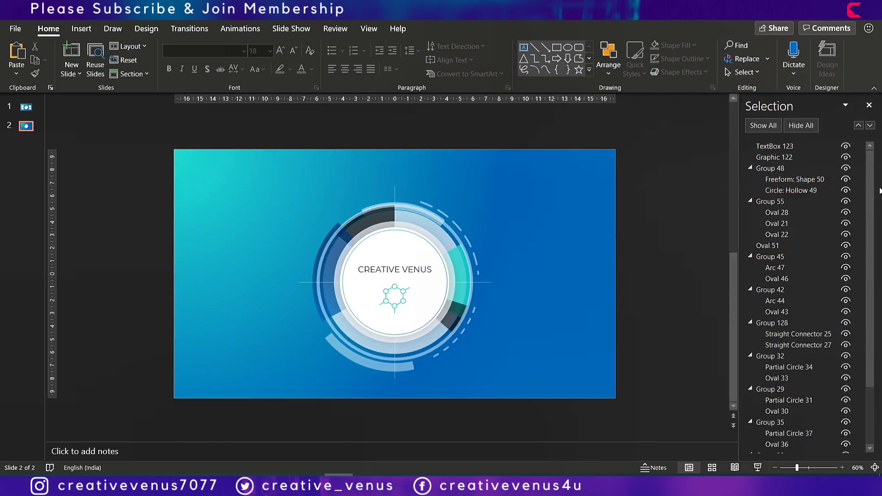
left_click_drag(869, 188, 868, 298)
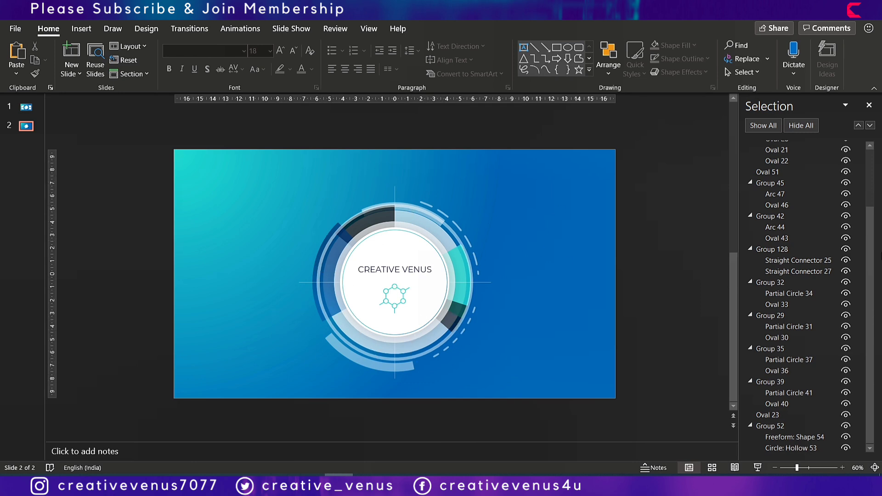
scroll(753, 184, "up", 3)
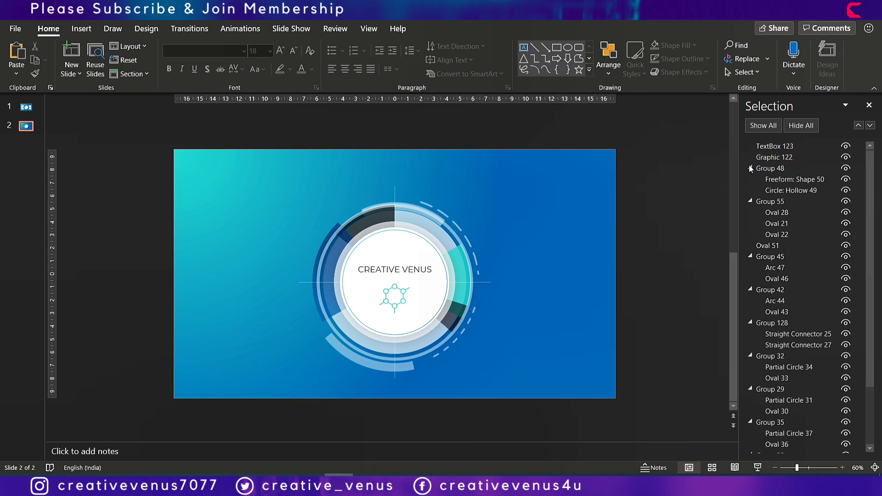
Collapse Groups 48, 55, 45, 42, 128, 32, 29, 35, 39 and 52 in the object list
left_click(749, 167)
left_click(750, 178)
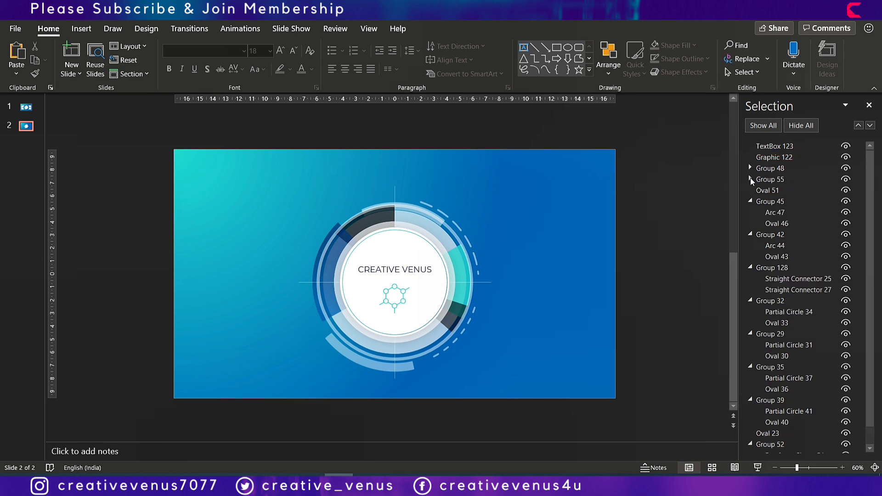
left_click(750, 202)
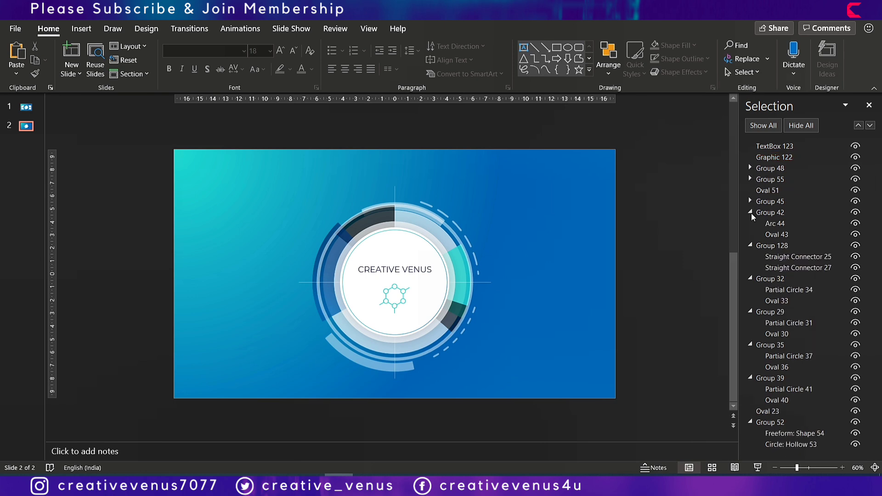
left_click(750, 212)
left_click(750, 224)
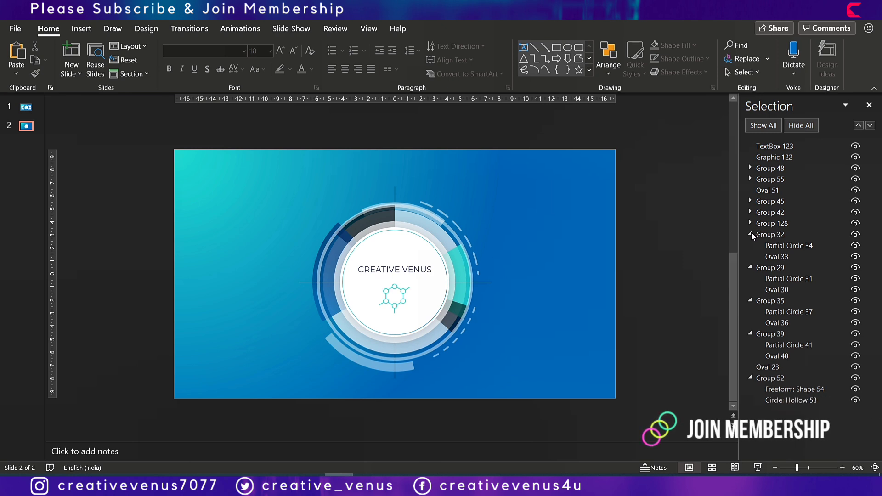
left_click(751, 234)
left_click(750, 246)
left_click(750, 256)
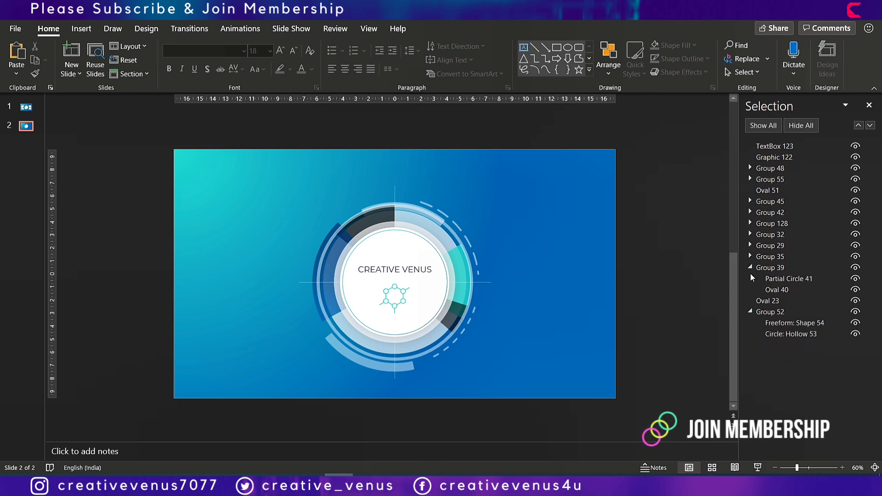
left_click(750, 267)
left_click(750, 289)
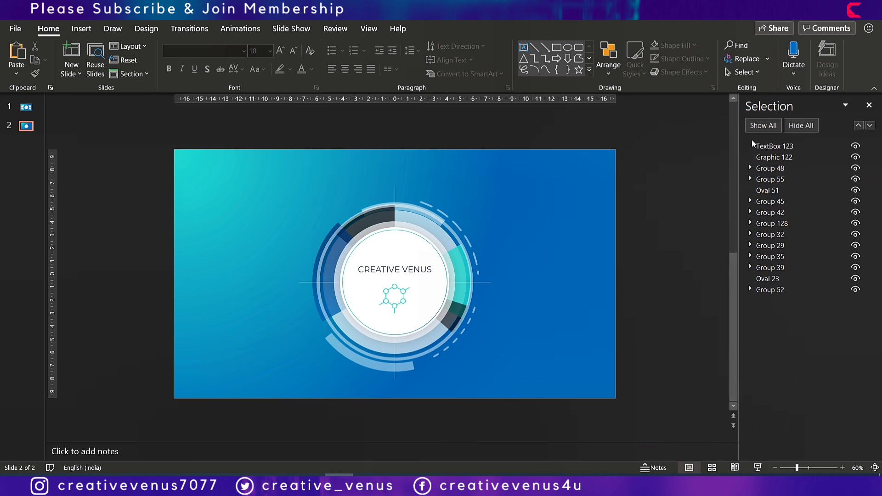
Select TextBox 123 and Graphic 122 in the list to identify them
left_click(773, 147)
left_click(774, 157)
left_click(780, 146)
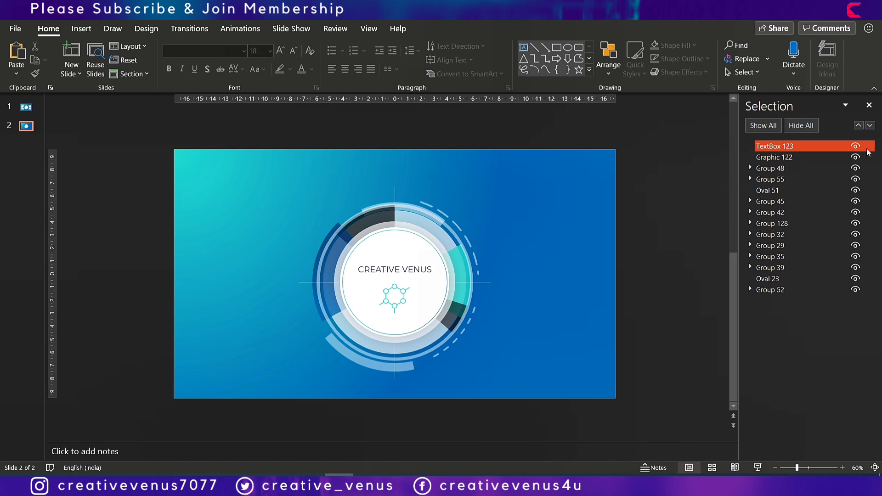
Delete the CREATIVE VENUS title and the hexagon icon Graphic 122 from the centre circle
key("Escape")
left_click(774, 157)
left_click(775, 146)
key("Escape")
left_click(402, 268)
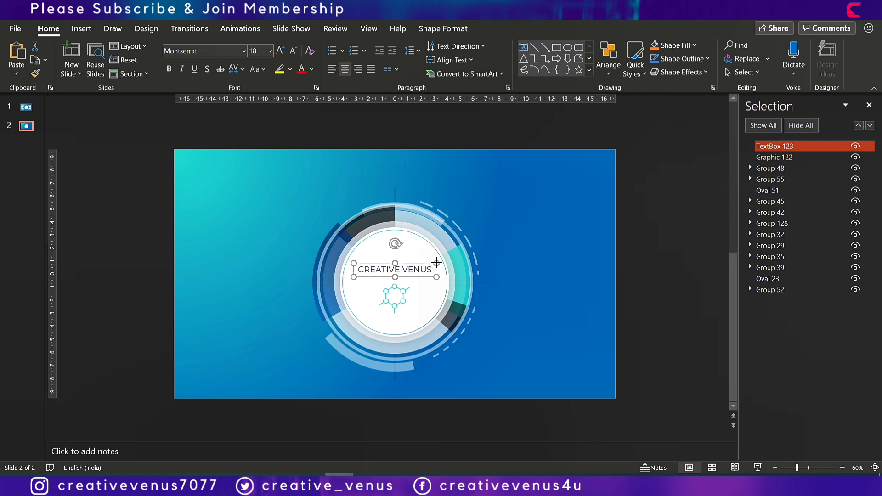
key("Delete")
left_click(406, 296)
key("Delete")
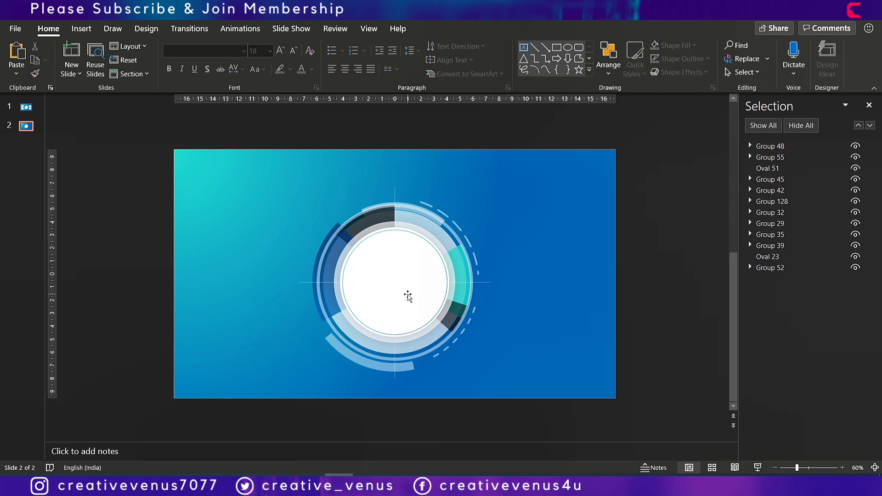
Toggle Group 48's visibility to identify it as the lower-left arc group
left_click(855, 146)
left_click(855, 146)
left_click(855, 146)
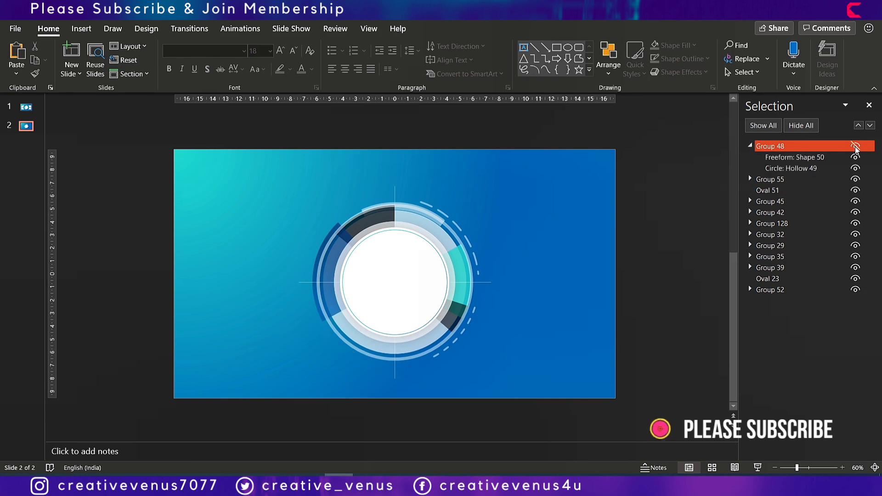
left_click(855, 146)
left_click(855, 146)
left_click(855, 146)
Inspect Group 48's Freeform Shape 50, collapse the group, and leave it visible
left_click(410, 380)
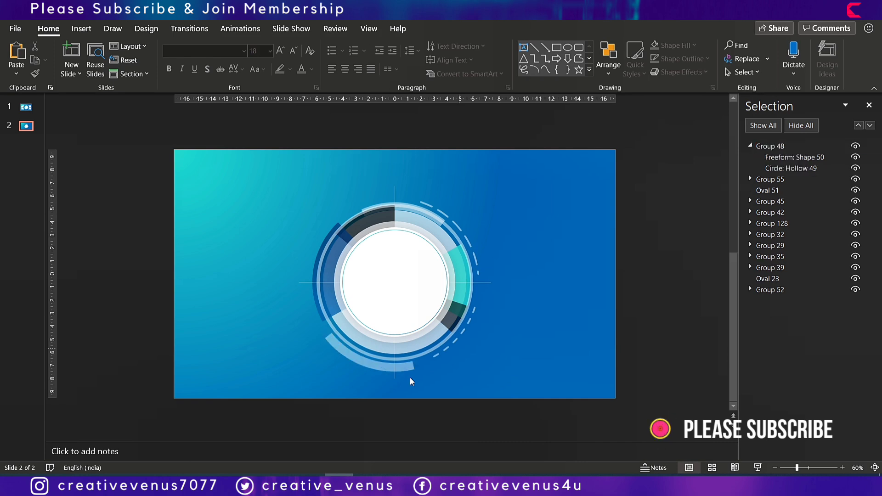
left_click(759, 158)
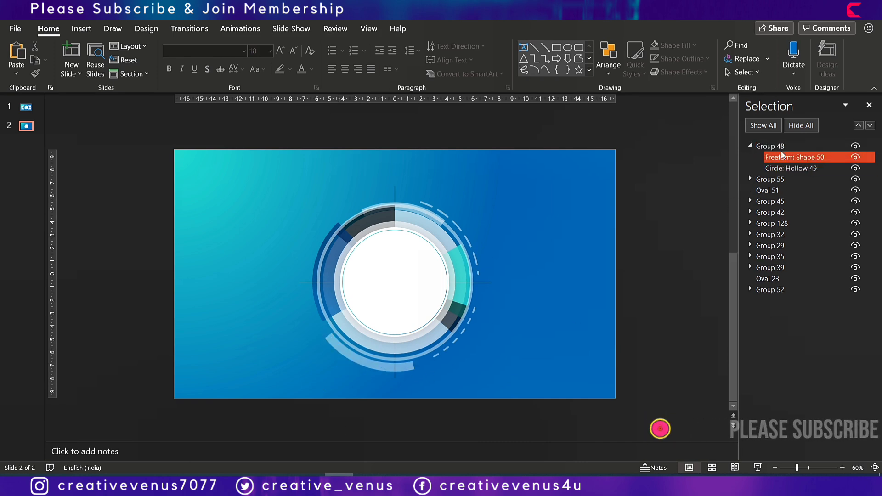
left_click(760, 147)
left_click(749, 146)
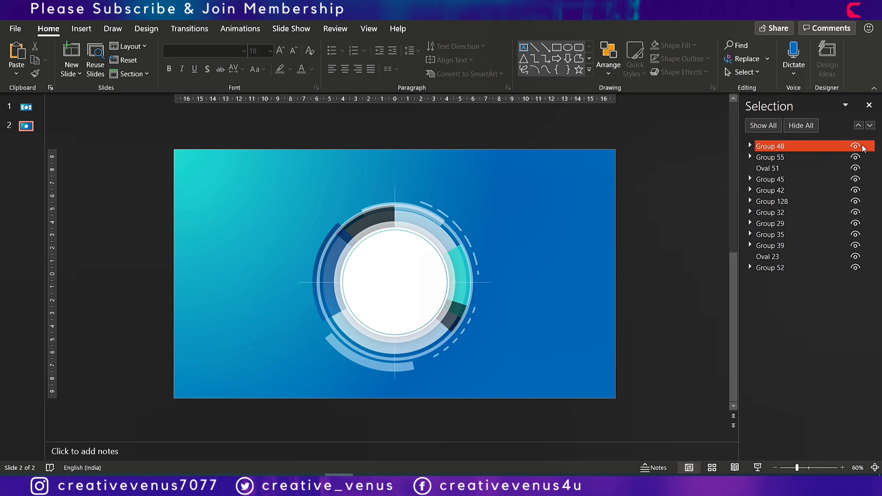
left_click(855, 146)
left_click(333, 418)
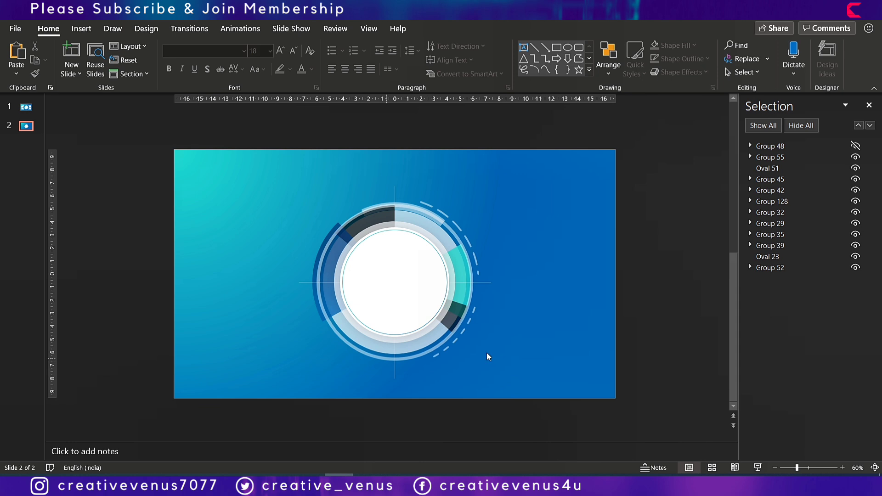
left_click(858, 147)
left_click(855, 146)
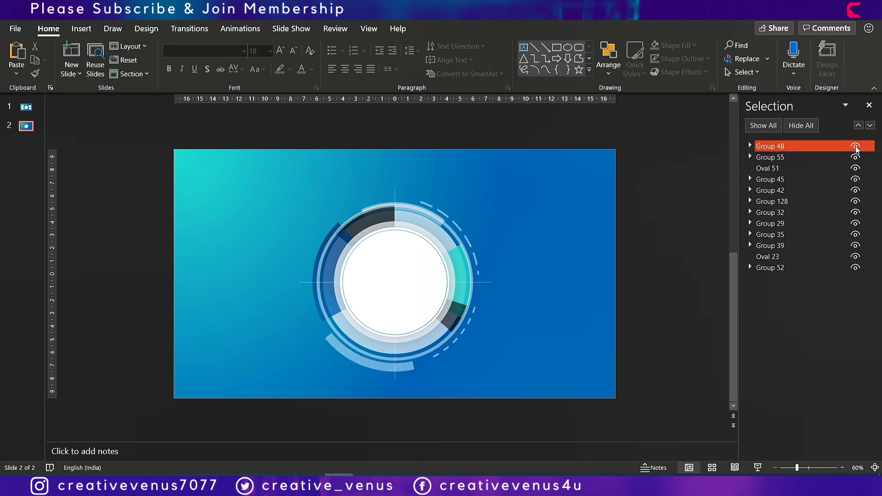
left_click(766, 148)
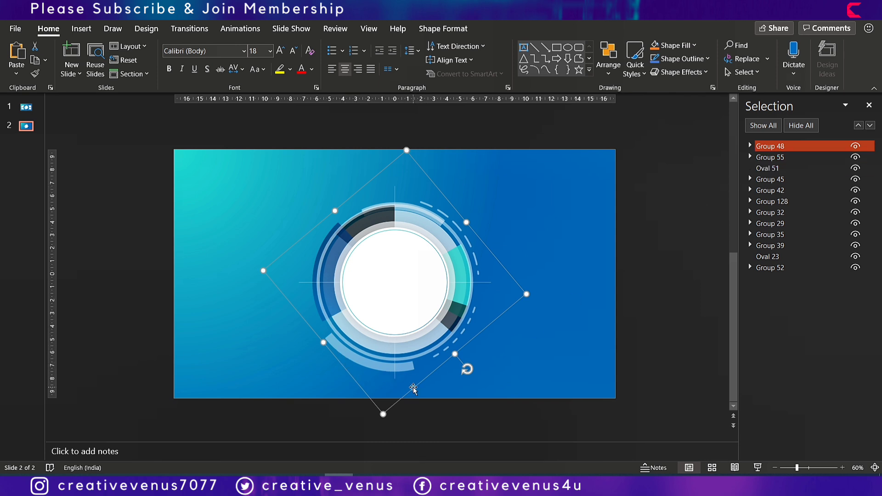
left_click_drag(335, 356, 395, 386)
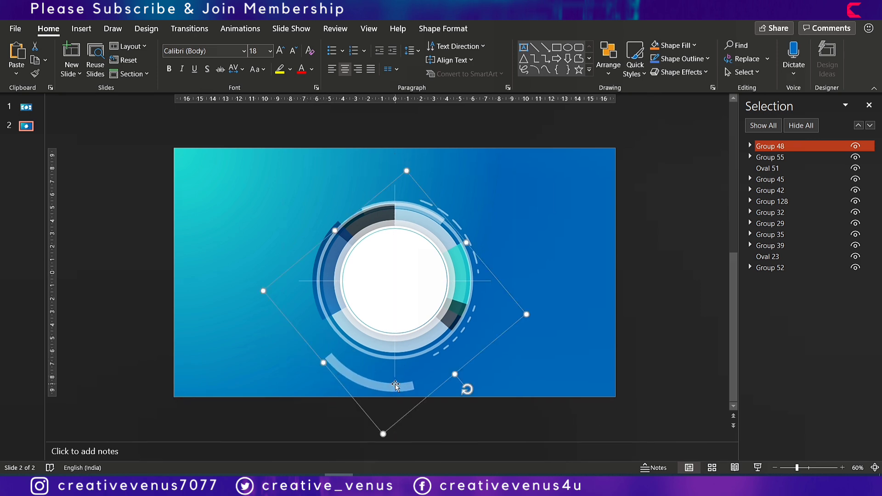
key("ctrl+z")
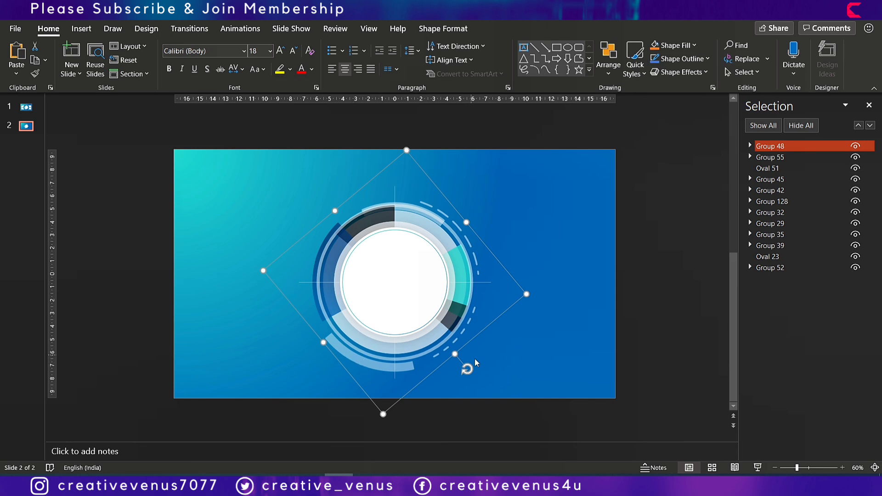
Browse the Add Animation gallery for Group 48, closing it without adding an effect
left_click(226, 31)
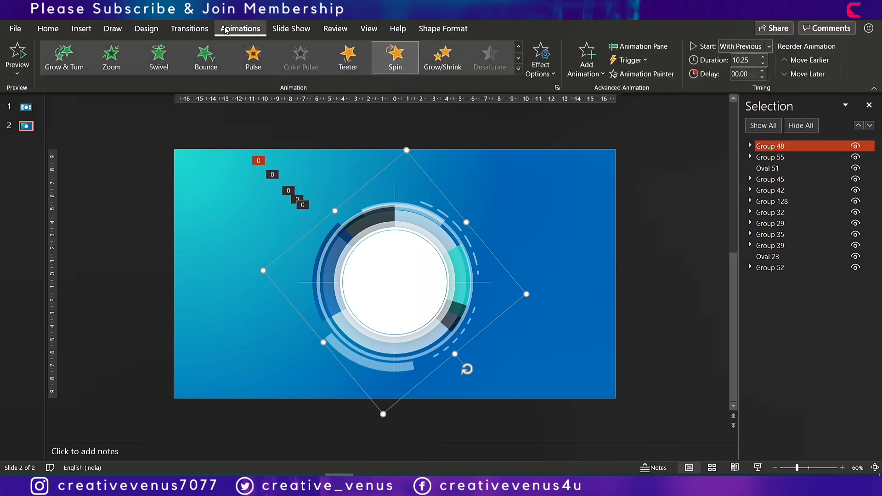
left_click(582, 75)
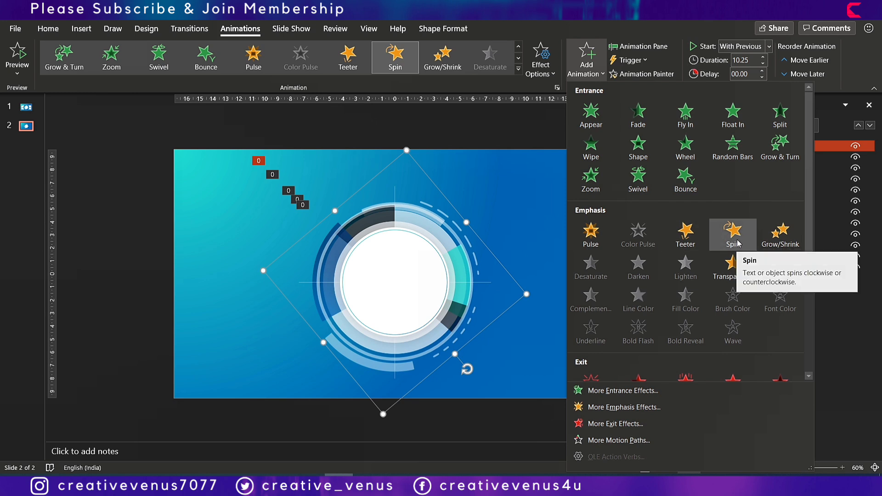
left_click(831, 337)
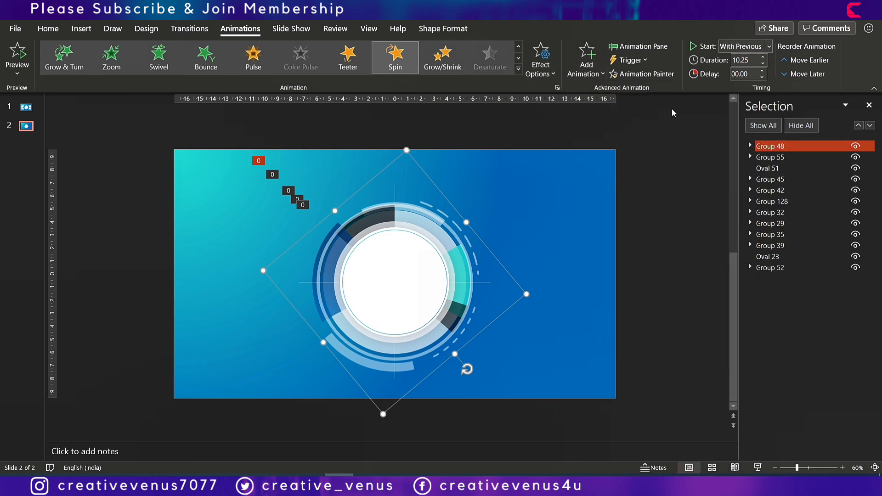
Switch between the Animation Pane and Selection Pane to find the ring groups' Spin entries
left_click(661, 46)
left_click_drag(676, 167, 676, 176)
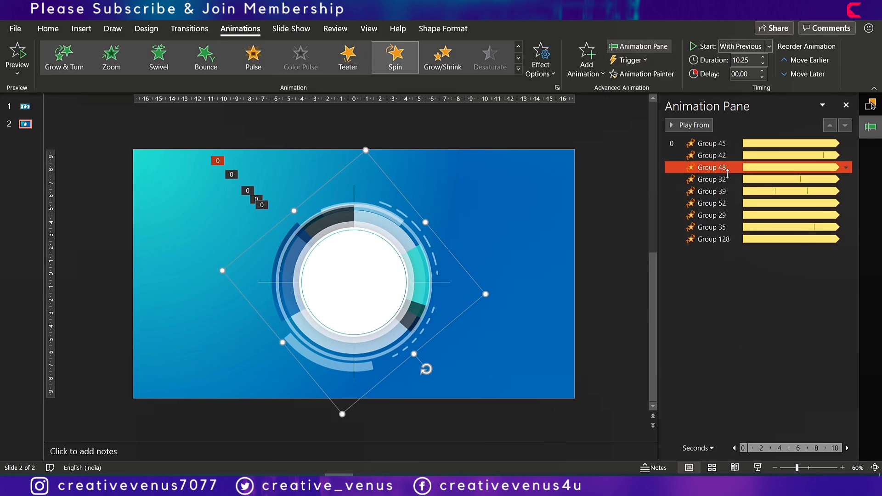
left_click(870, 104)
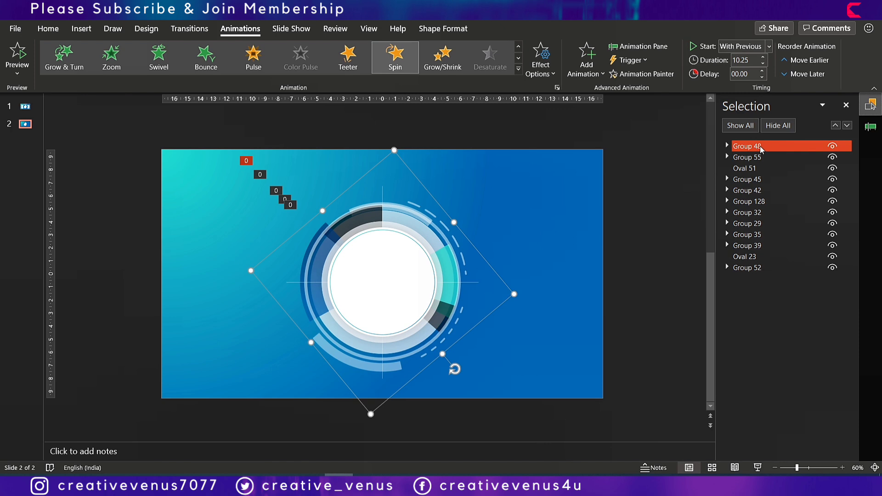
left_click(872, 133)
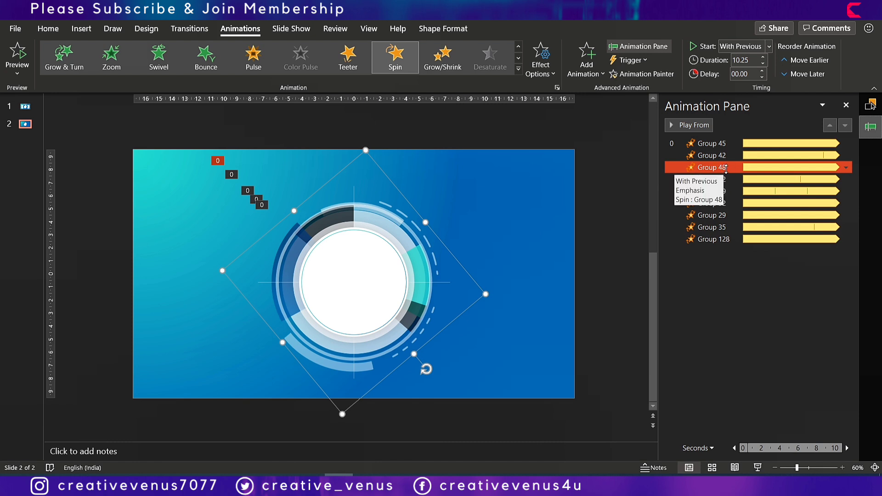
Open Spin Effect Options and add the Group 32 and Group 45 spins to the selection
left_click(546, 76)
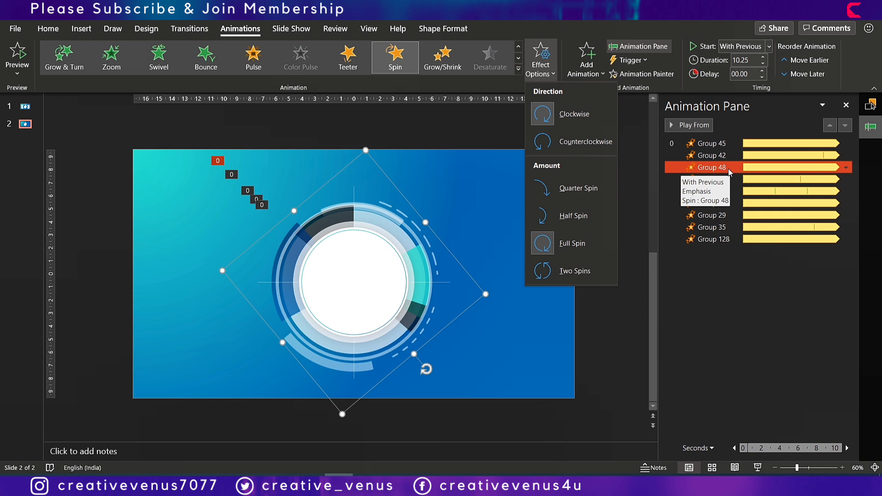
left_click(722, 179, "shift")
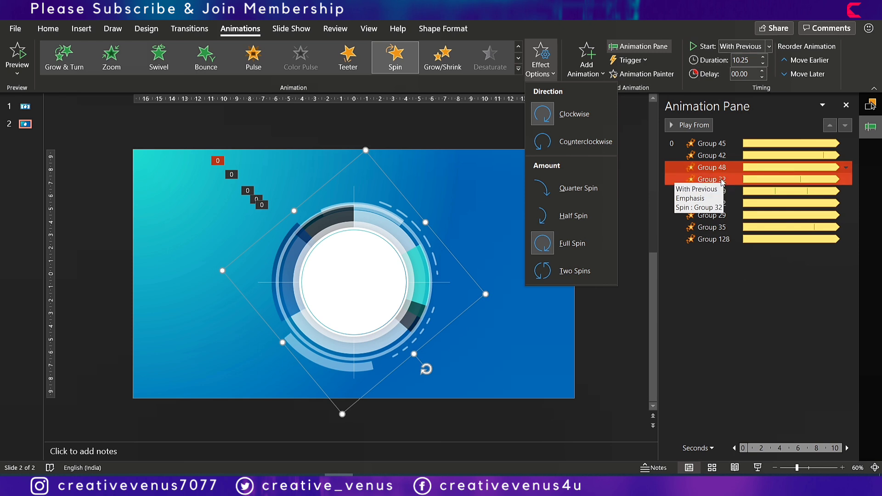
left_click(711, 144, "ctrl")
Hide Group 55, the white centre circle, to reveal the pie segments
left_click(869, 105)
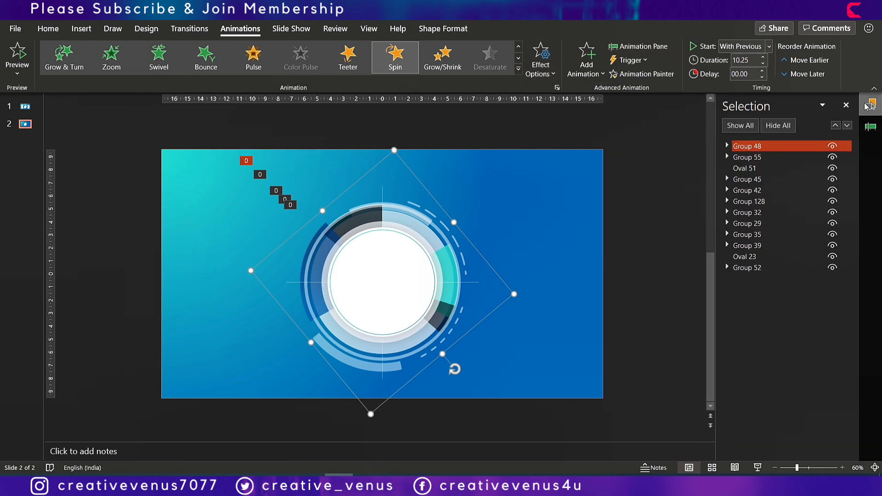
left_click(760, 157, "ctrl")
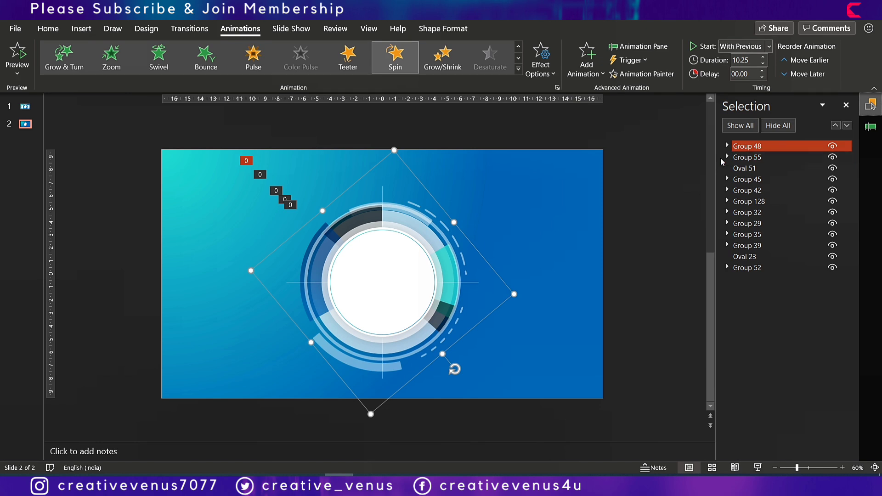
left_click(746, 159)
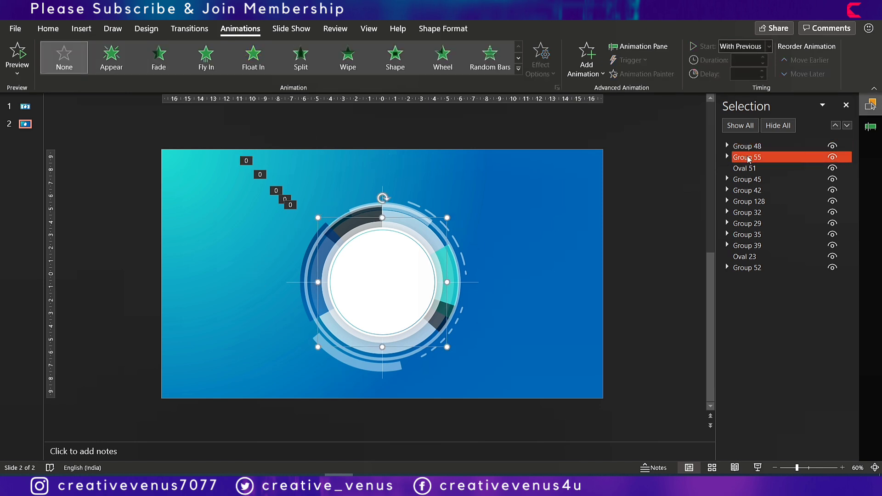
left_click(832, 158)
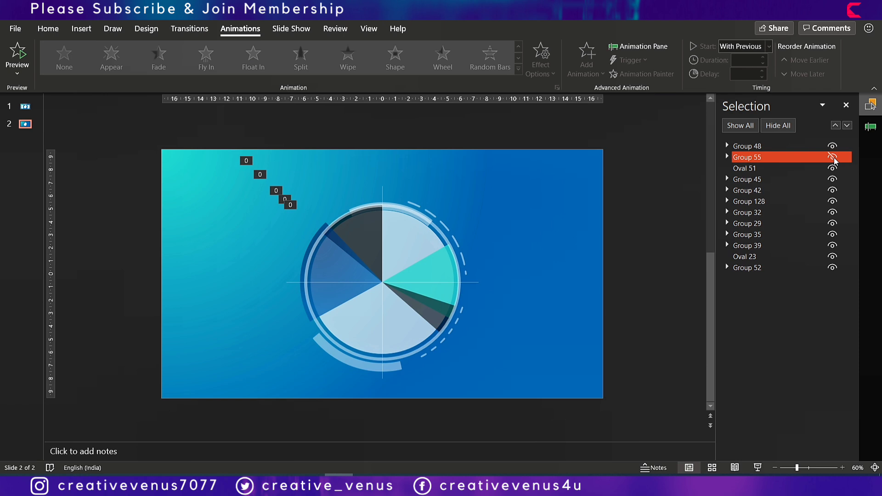
left_click(832, 157)
left_click(833, 157)
left_click(832, 158)
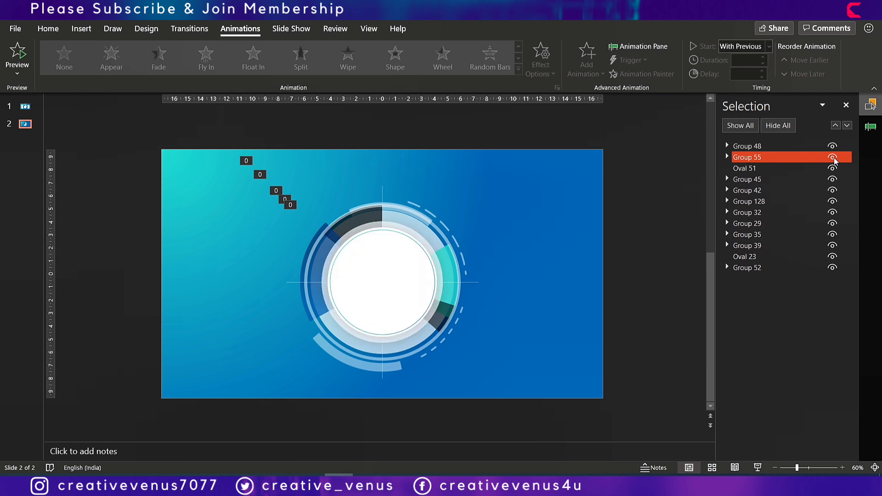
left_click(832, 158)
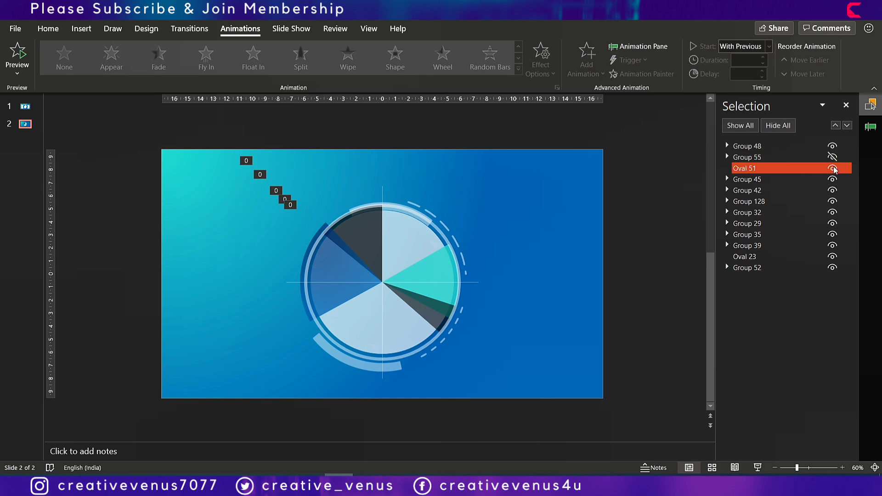
Hide Oval 51, the outer ring around the pie
left_click(833, 168)
left_click(833, 168)
left_click(833, 169)
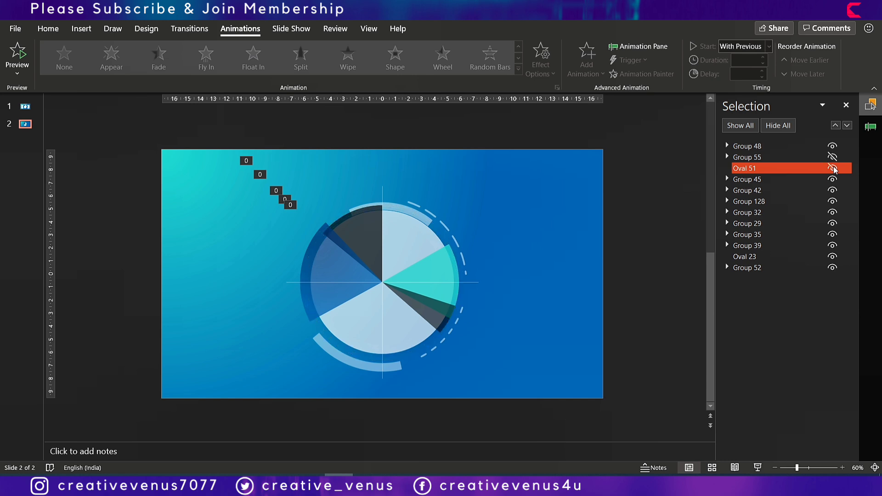
left_click(833, 168)
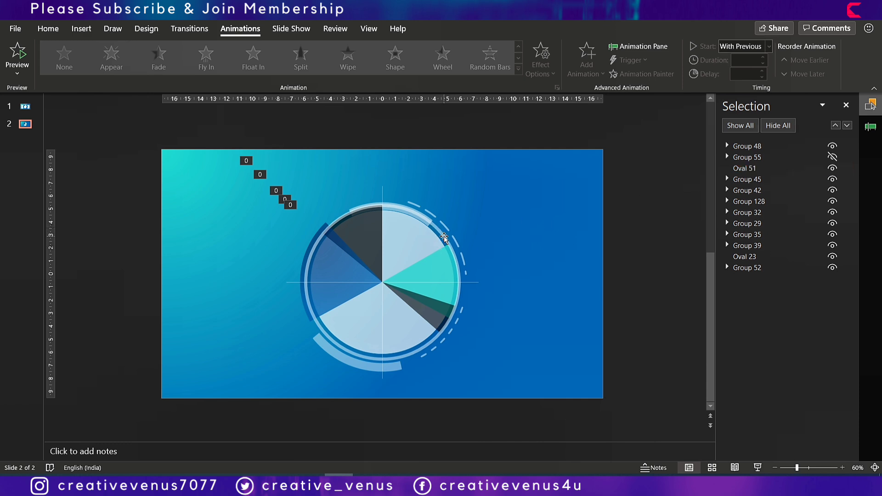
left_click(832, 169)
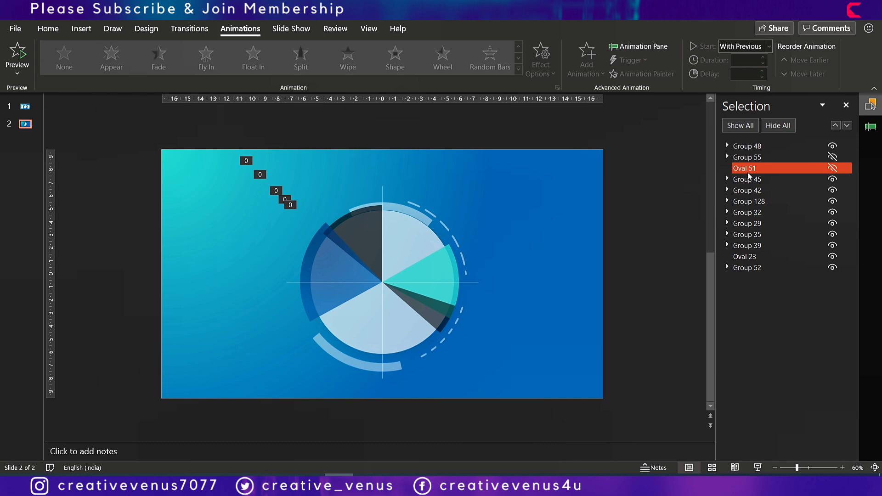
Identify Group 45 as the dashed arc by toggling its visibility, then reselect it
left_click(749, 182)
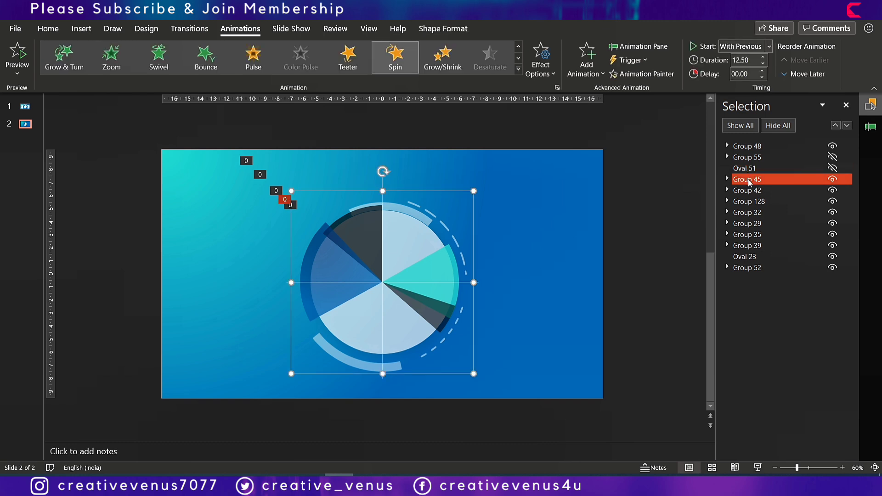
left_click(833, 180)
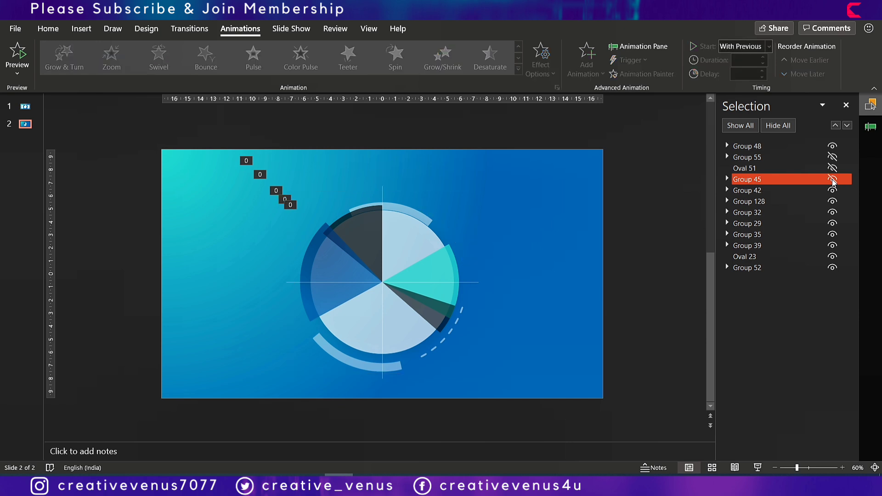
left_click(832, 179)
left_click(832, 179)
left_click(832, 180)
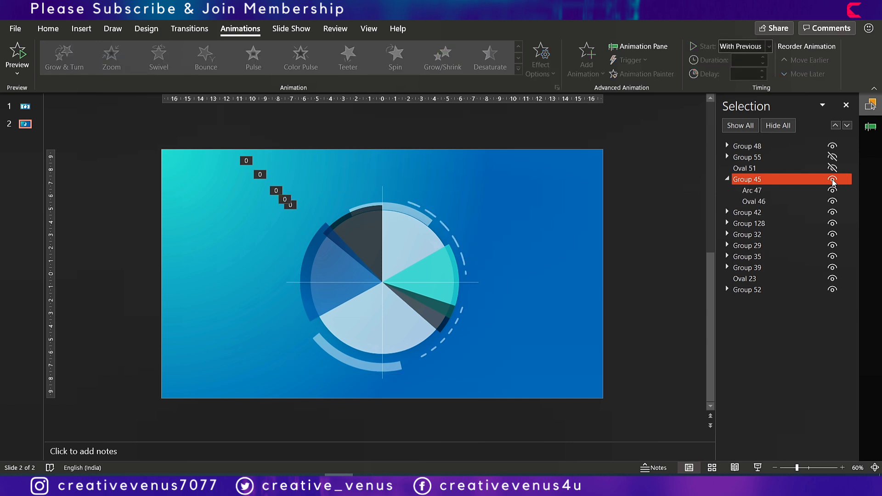
left_click(832, 180)
left_click(832, 180)
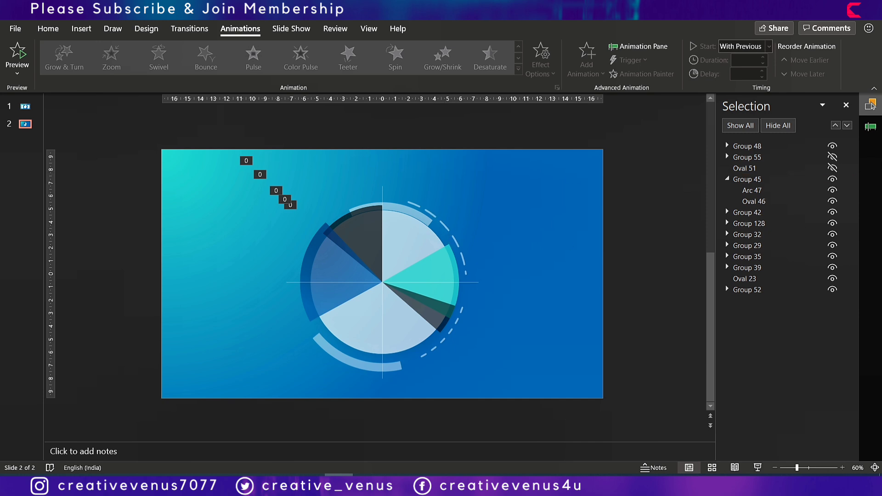
left_click(762, 181)
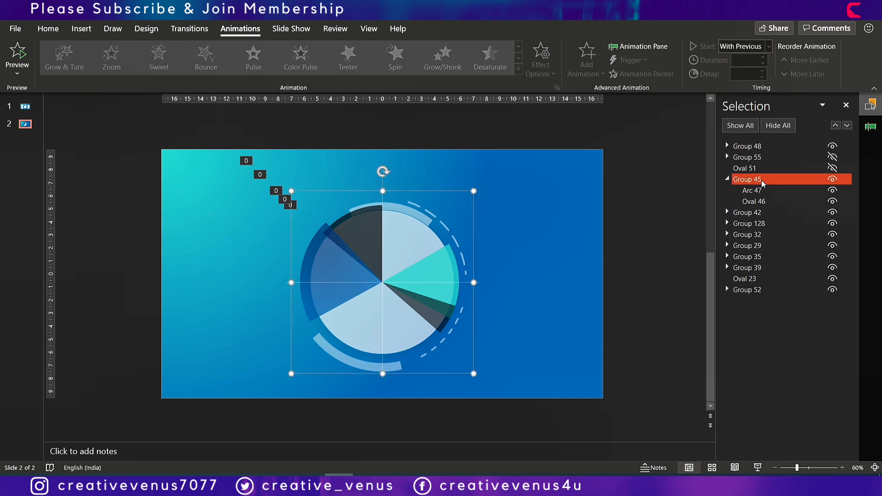
left_click(727, 178)
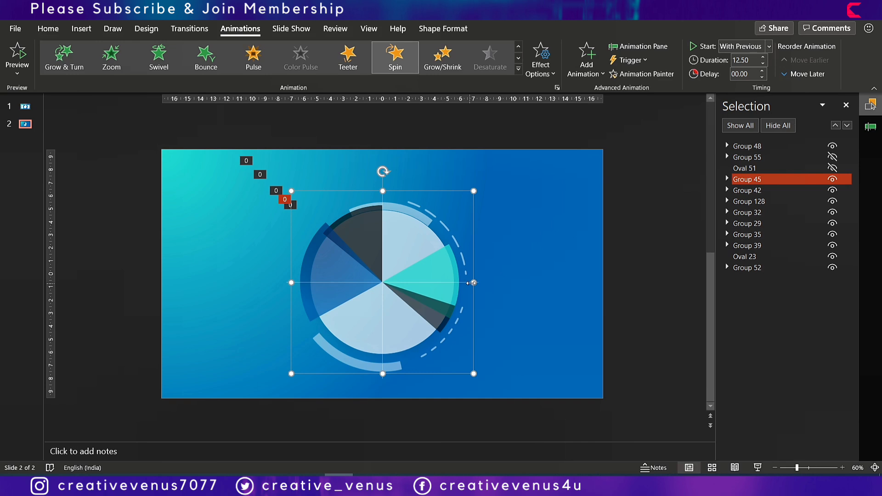
left_click_drag(475, 264, 537, 263)
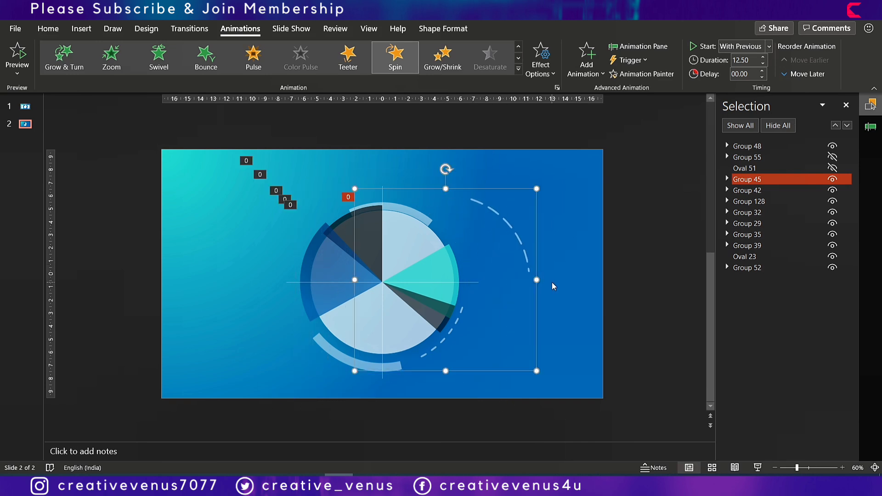
key("ctrl+z")
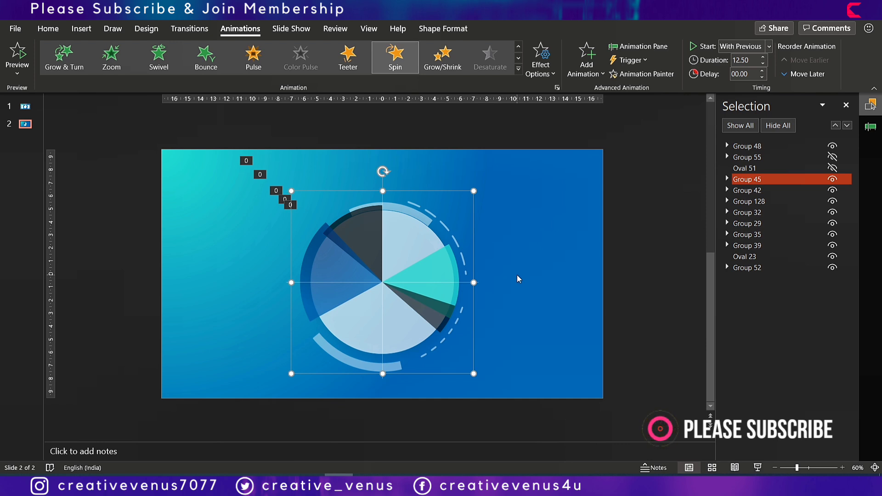
left_click(526, 252)
left_click(755, 184)
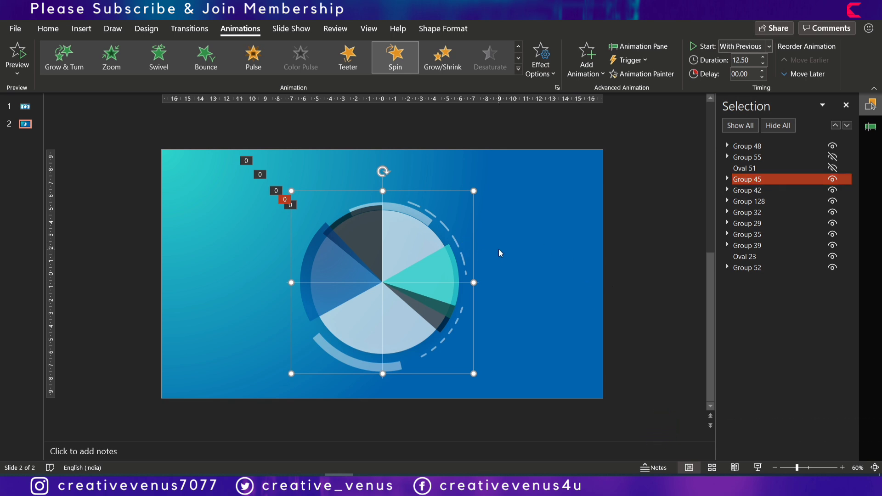
Add a Spin emphasis to Group 45 and set its direction to Clockwise
left_click(591, 78)
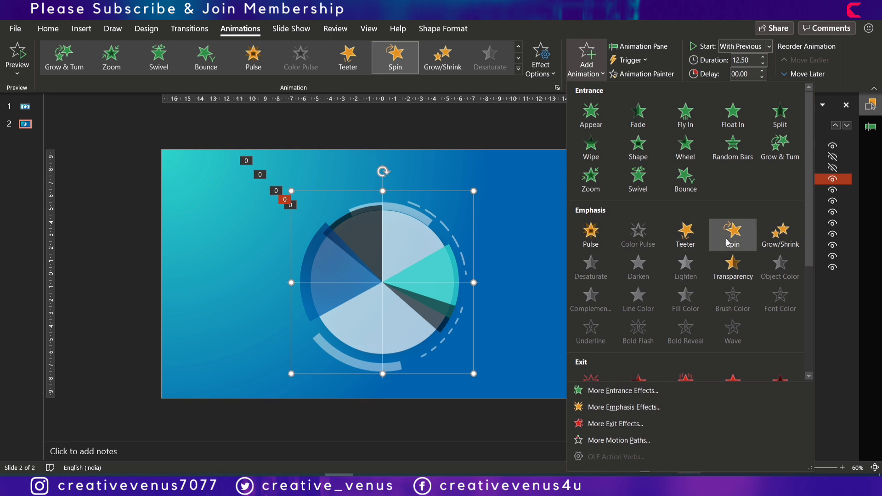
left_click(483, 117)
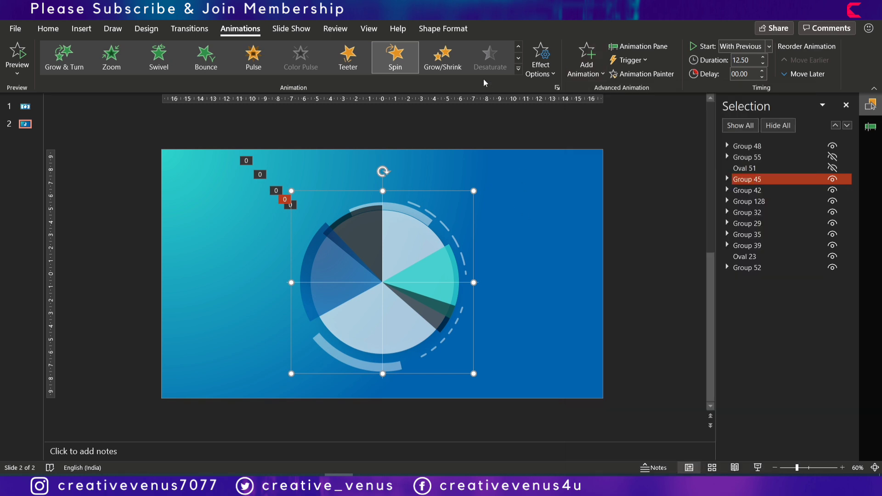
left_click(545, 70)
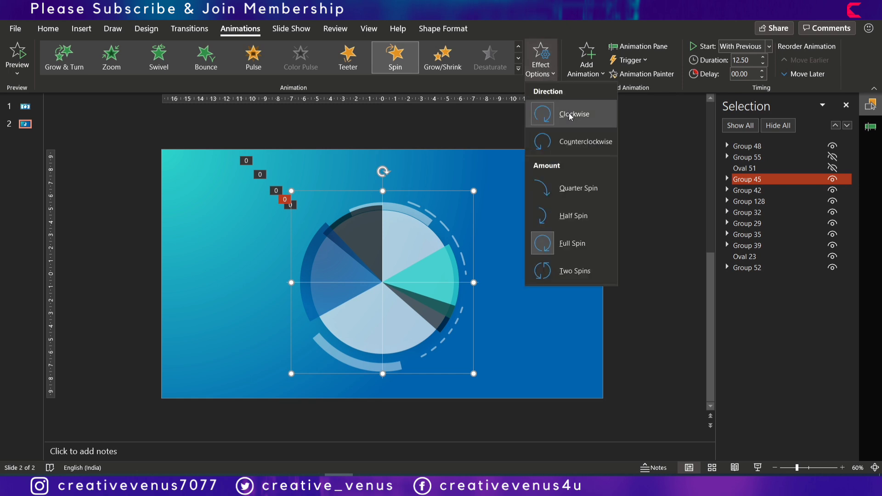
left_click(658, 188)
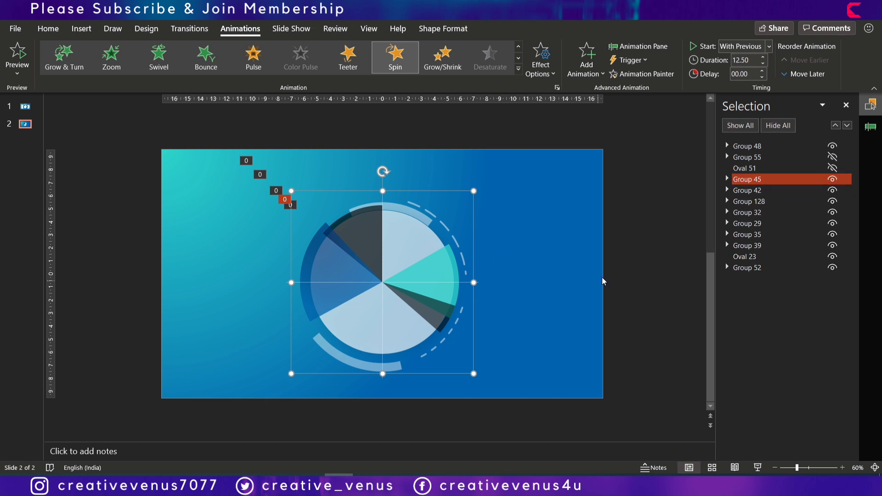
Toggle Group 42's visibility to identify its dashed arc, then select Group 42 alone
left_click(774, 191, "ctrl")
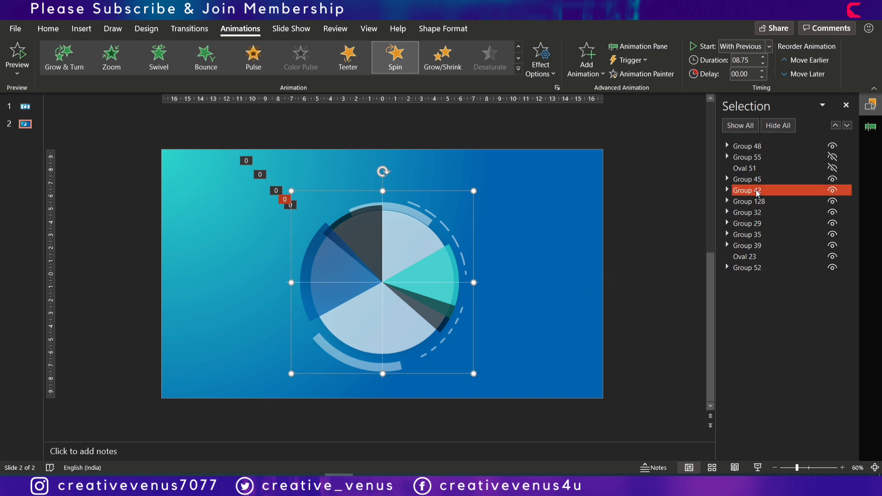
left_click(832, 191)
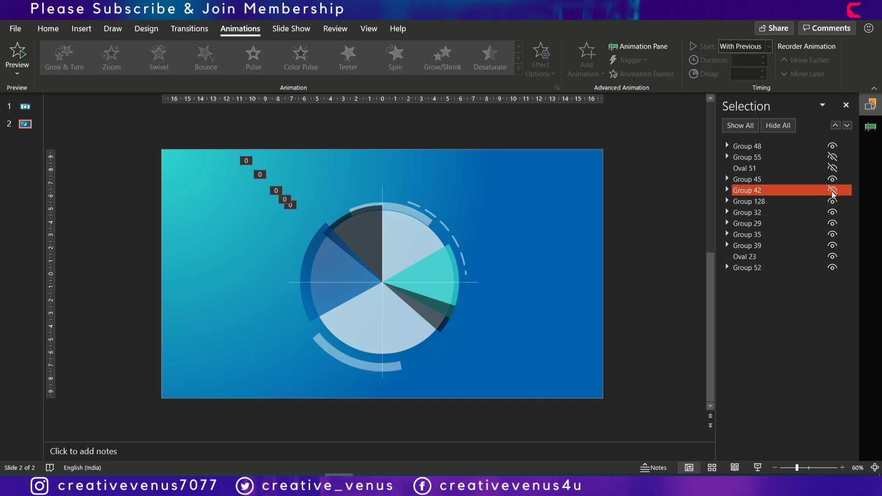
left_click(832, 191)
left_click(832, 191)
left_click(832, 191)
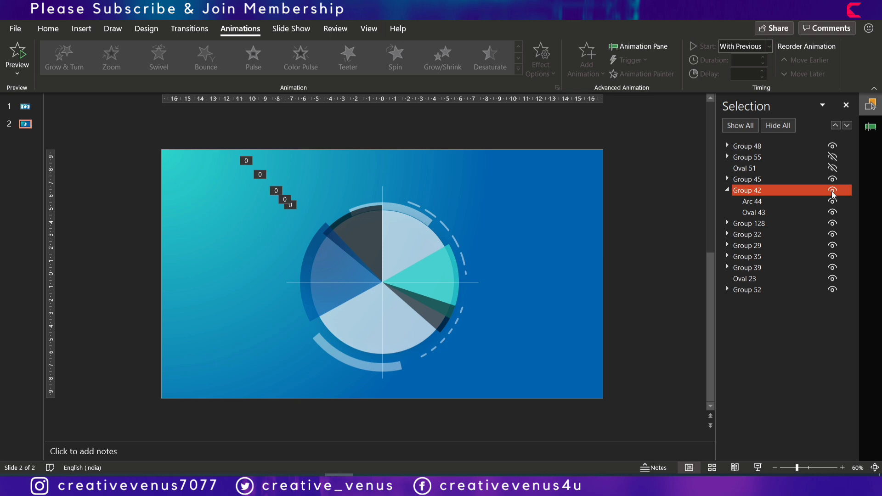
left_click(832, 191)
left_click(832, 191)
left_click(536, 331)
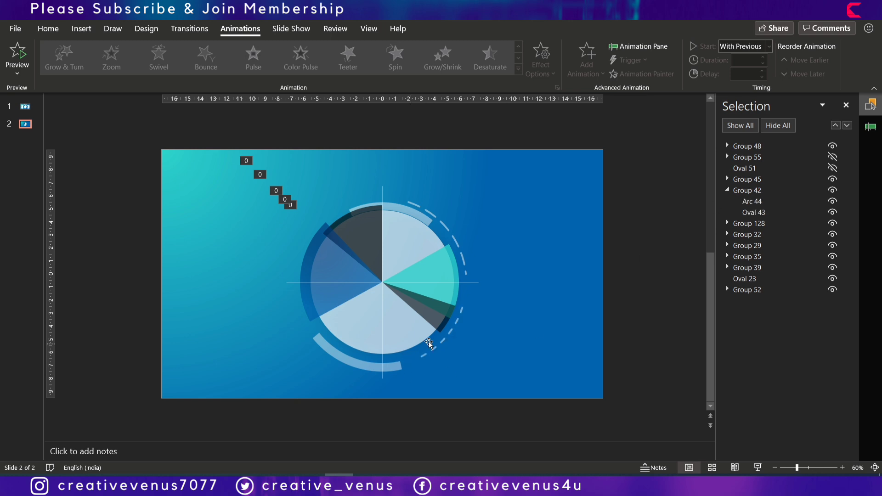
left_click(449, 337)
left_click(764, 191, "ctrl")
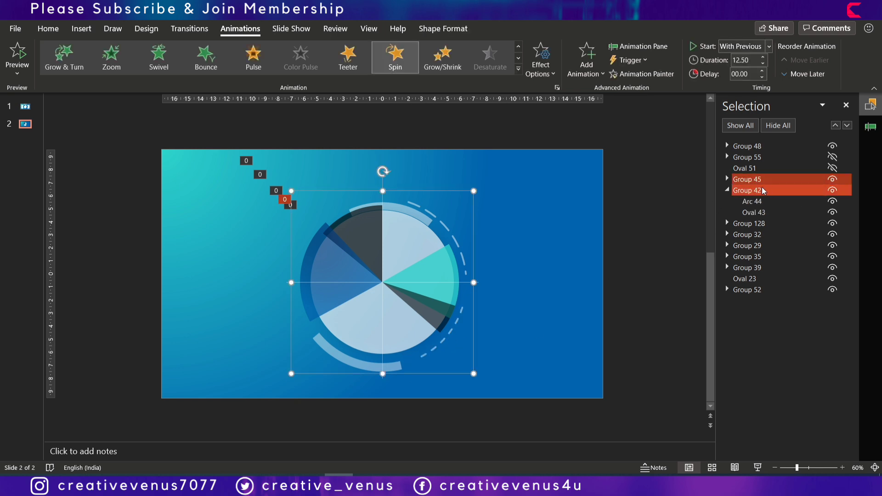
left_click(754, 190)
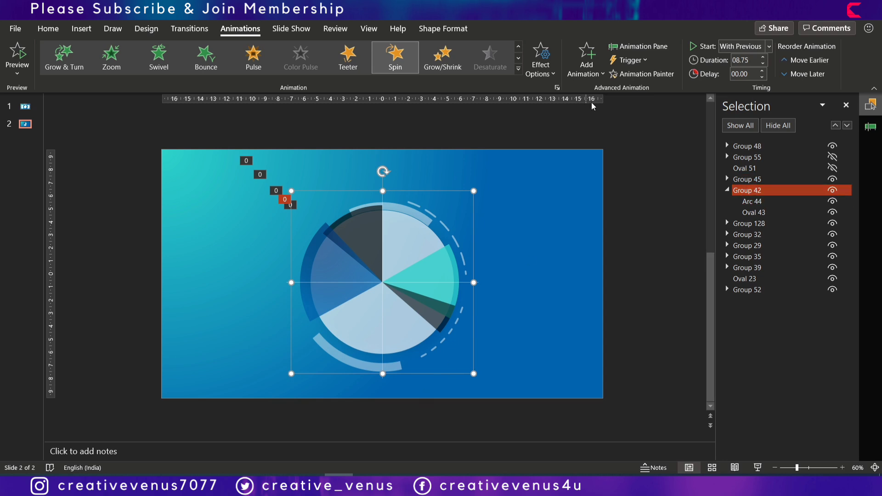
Try moving Group 42's dashed arc and undo it, then close the effects gallery without adding one
left_click_drag(471, 271, 502, 297)
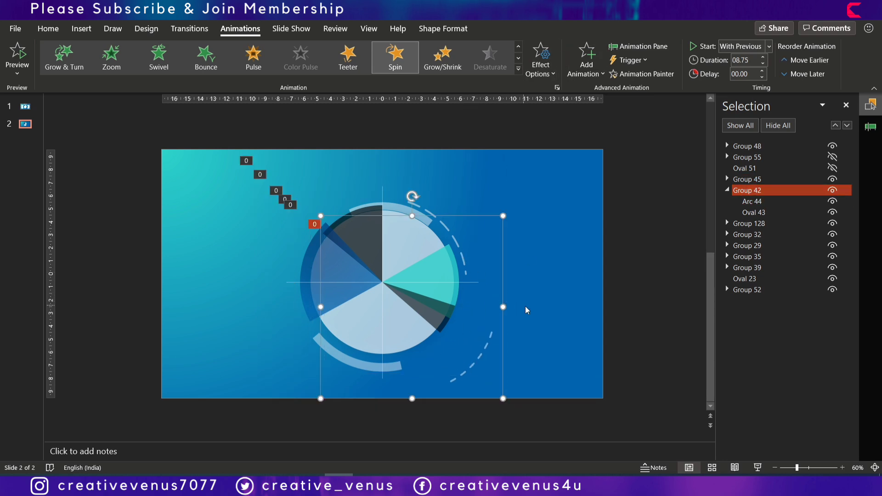
key("ctrl+z")
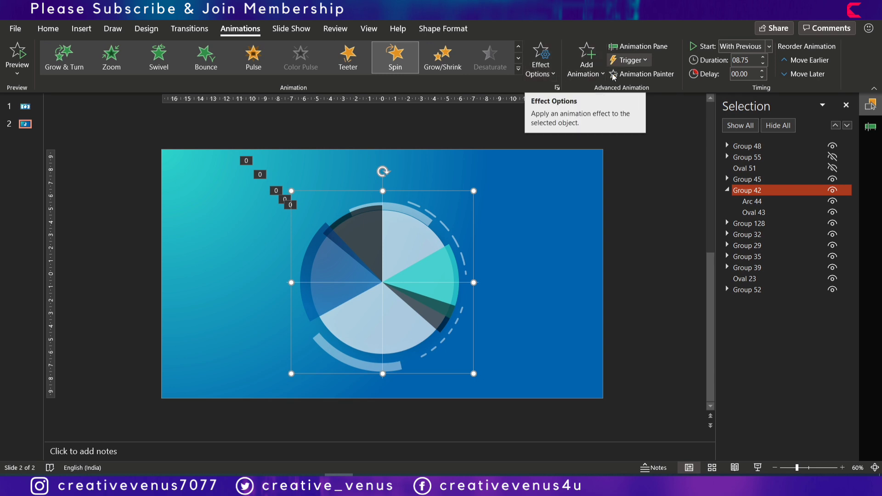
left_click(590, 73)
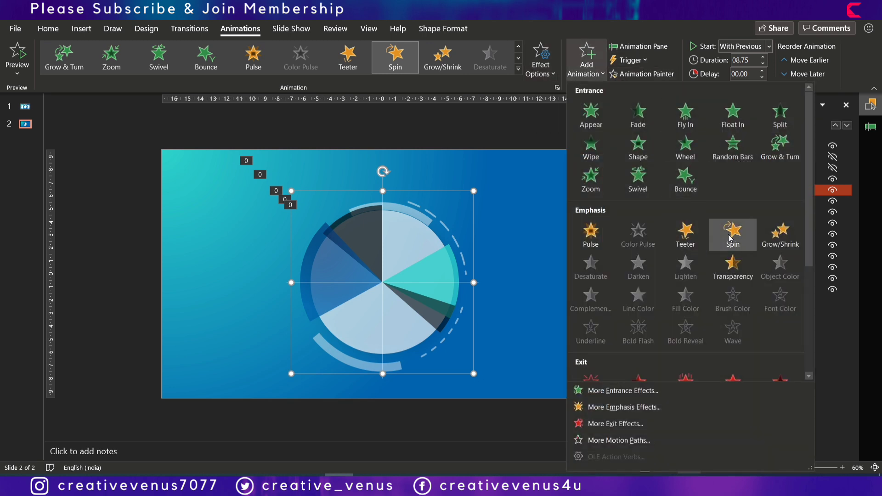
left_click(501, 90)
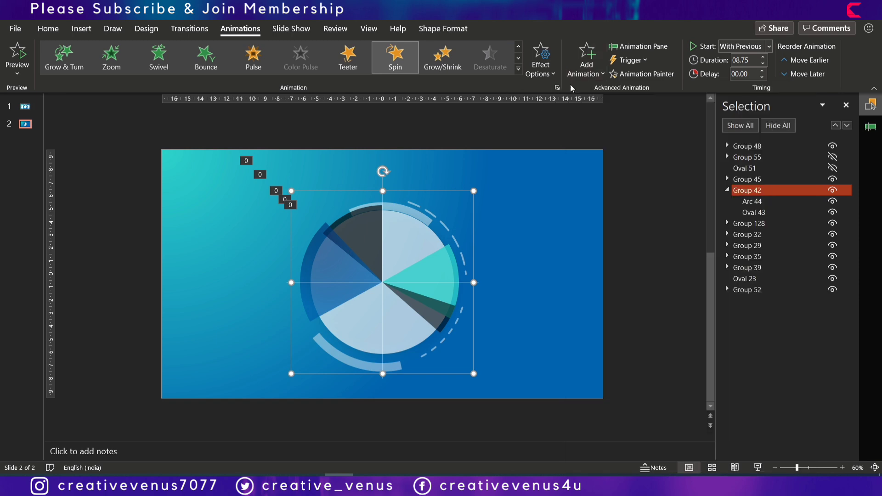
Review Groups 32, 128, 35, 39, 52 and Oval 23 in the Selection Pane, then show the Animation Pane
left_click(502, 301)
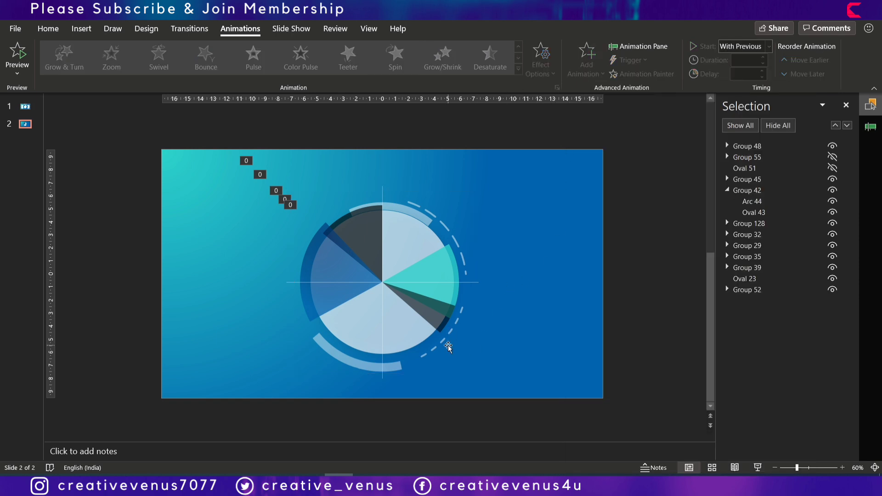
left_click(746, 234)
left_click(744, 225, "ctrl")
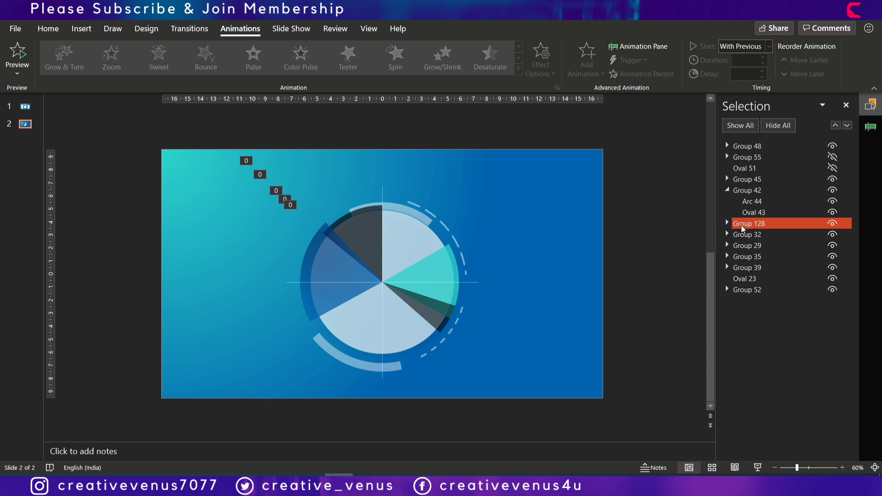
left_click(745, 235)
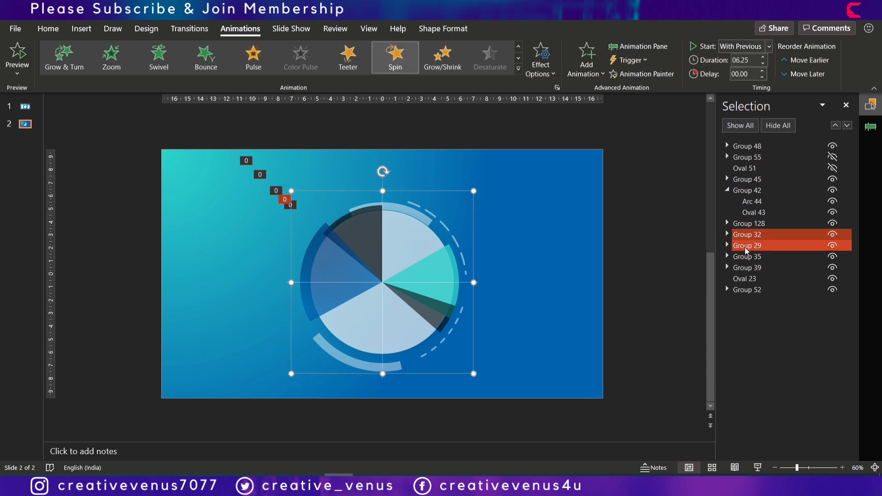
left_click(747, 256)
left_click(744, 269, "ctrl")
left_click(744, 279)
left_click(745, 290)
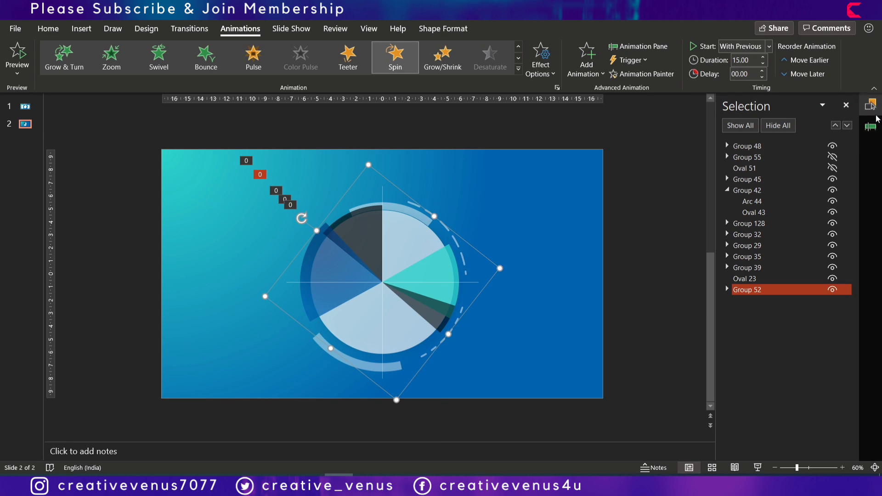
left_click(871, 129)
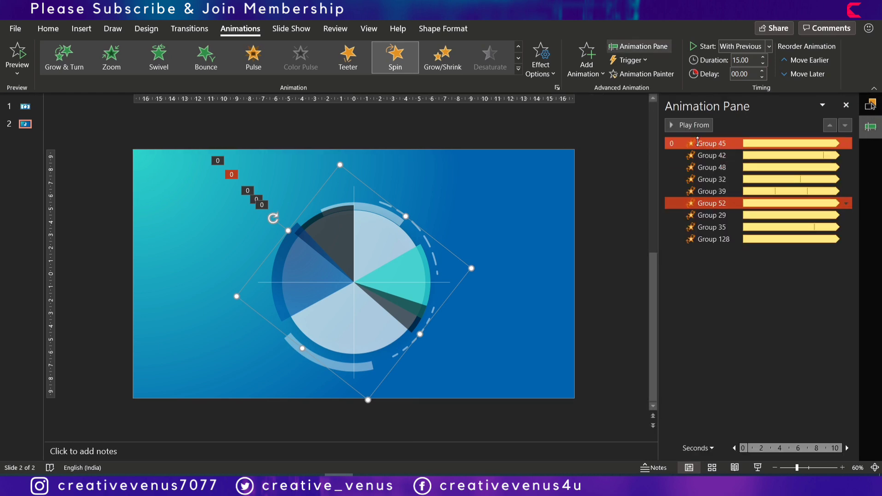
Check the spin durations of Groups 45, 42, 128 and 48 in the Animation Pane
left_click(711, 143)
left_click(711, 155, "shift")
left_click(711, 167)
left_click(713, 239)
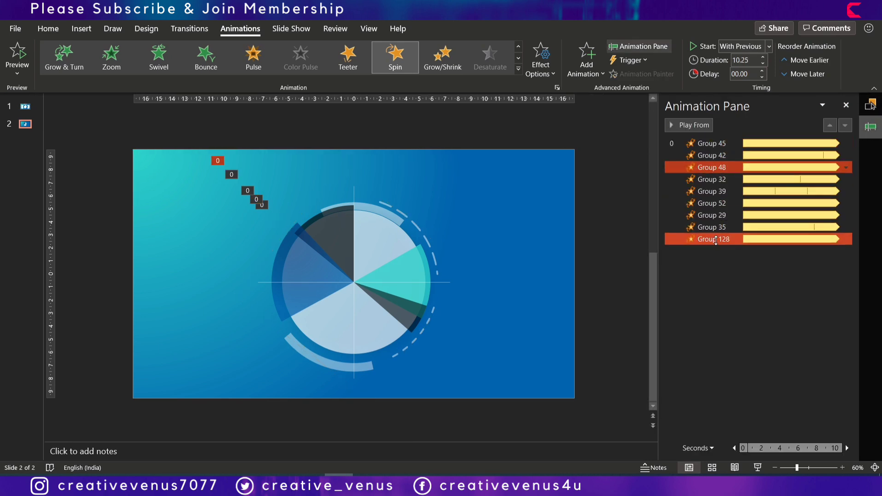
left_click(712, 144)
left_click(711, 155, "shift")
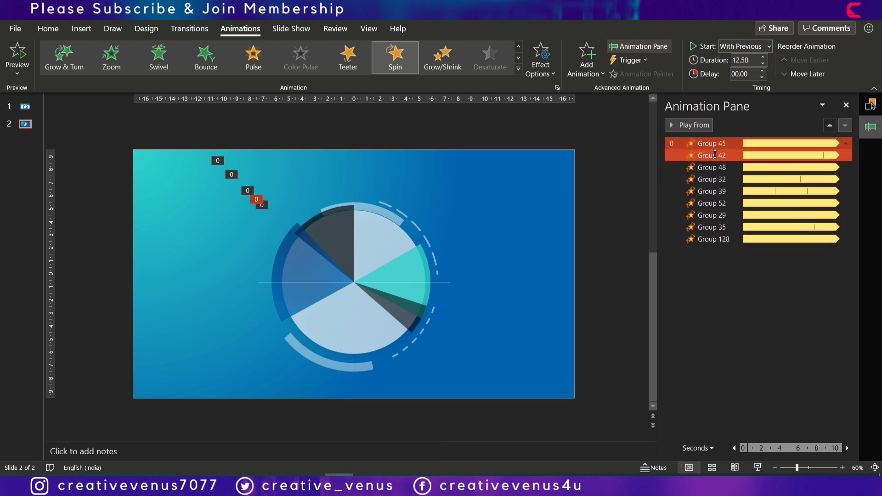
left_click(714, 156)
left_click(712, 143, "shift")
left_click(712, 143)
left_click(712, 155, "shift")
left_click(711, 144)
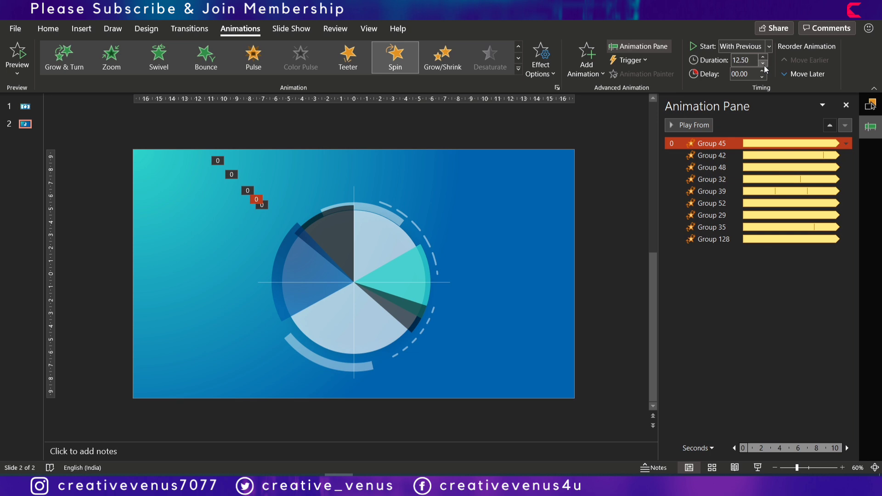
left_click(711, 167, "ctrl")
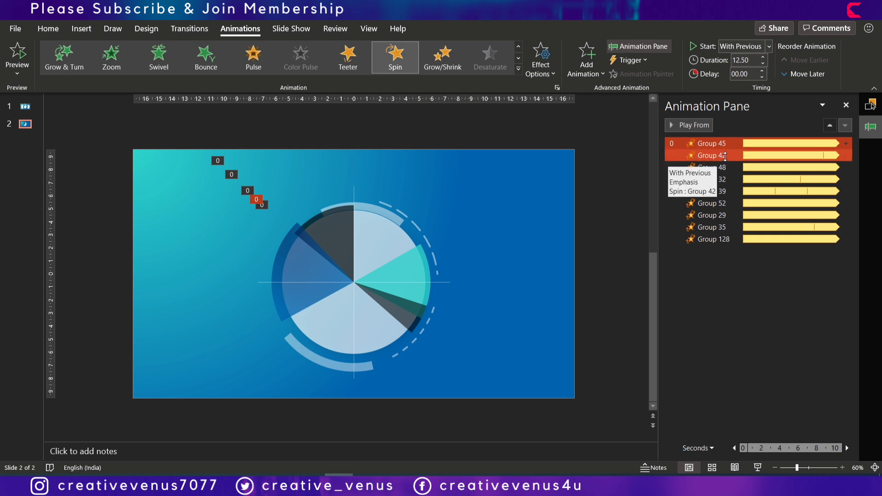
left_click(711, 155)
left_click(723, 164, "shift")
left_click(723, 167)
left_click(721, 179, "shift")
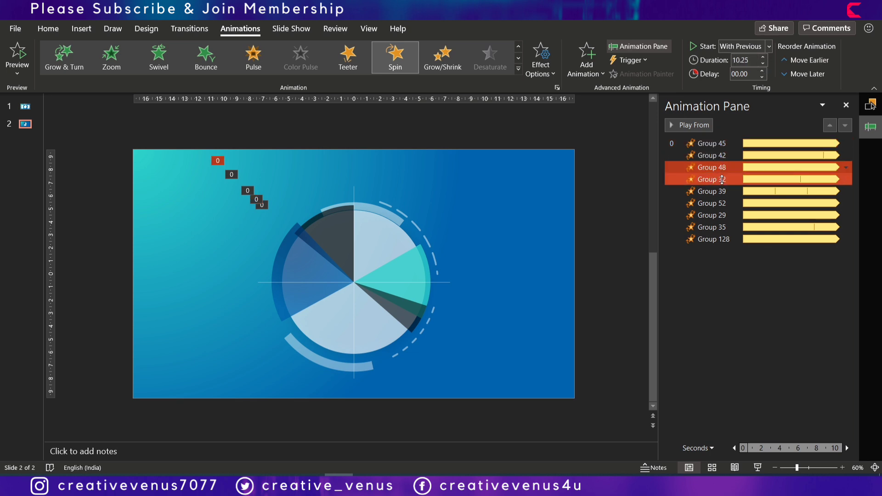
left_click(722, 179, "ctrl")
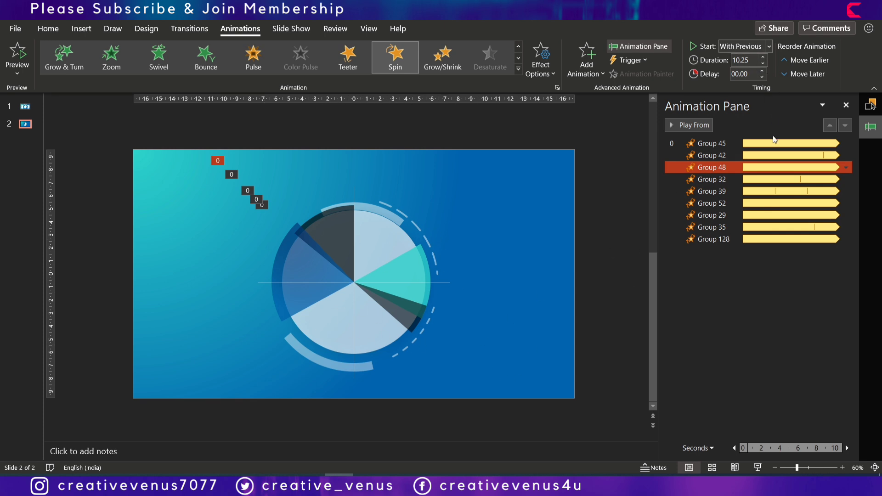
Raise Group 32's spin duration from 6.25 to 7.00 seconds
left_click(706, 179)
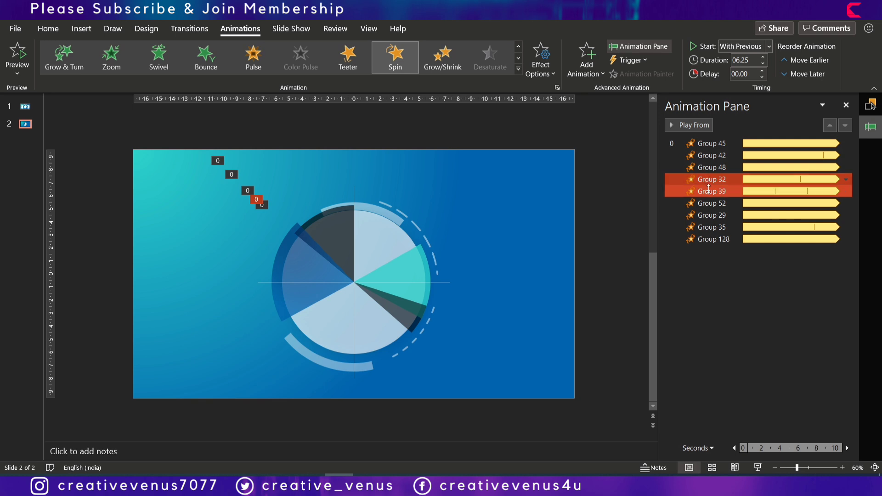
left_click(762, 58)
left_click(761, 57)
left_click(762, 57)
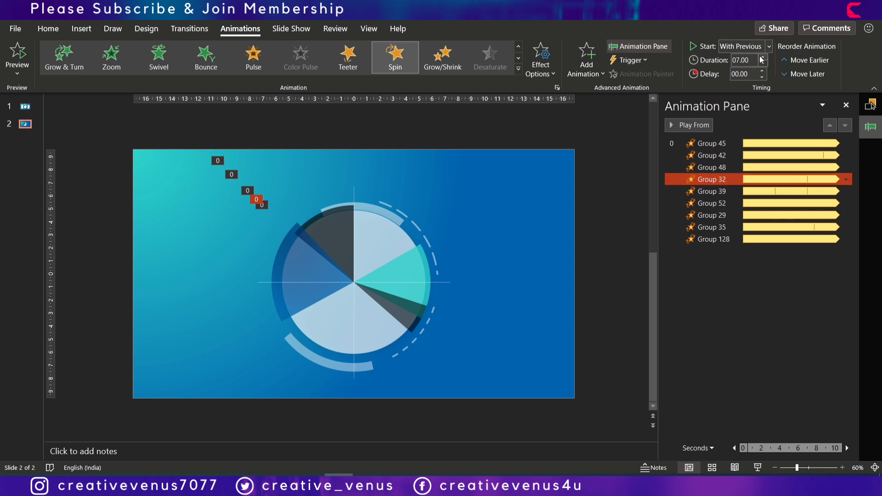
Check the spin durations of Groups 39, 52, 29, 35 and 128
left_click(711, 191)
left_click(712, 203, "ctrl")
left_click(712, 203)
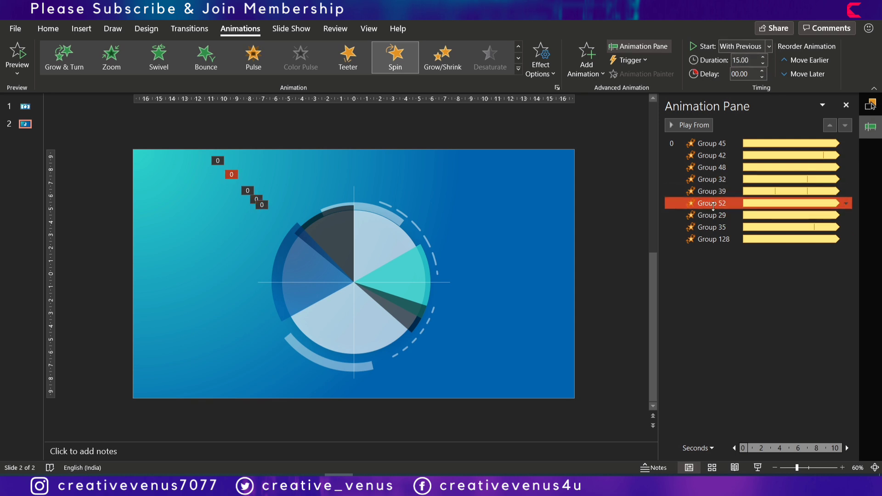
left_click(712, 215)
left_click(713, 226)
left_click(714, 239, "ctrl")
left_click(714, 239)
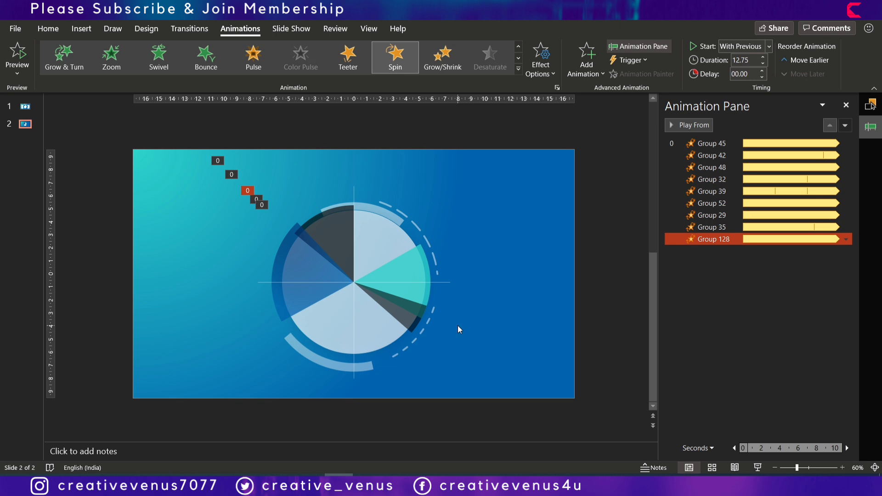
Step back up the spin list from Group 128 to Group 45, reviewing each duration
left_click(745, 317)
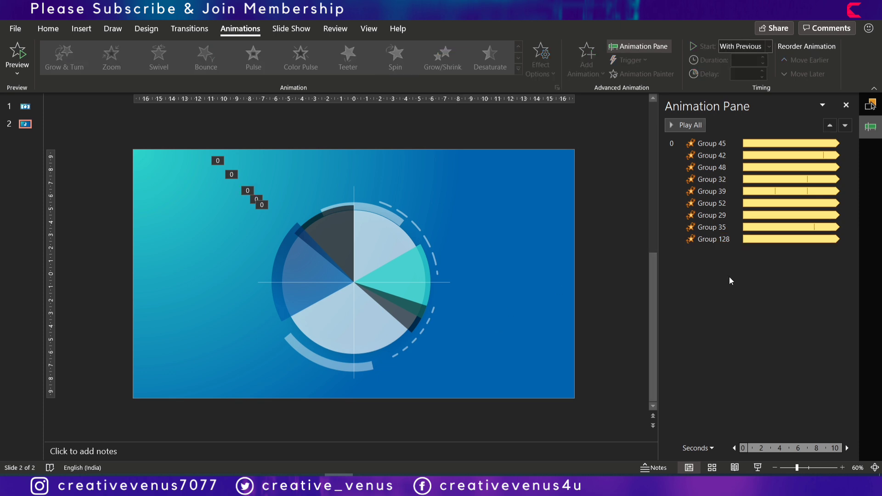
left_click(724, 239)
left_click(711, 215)
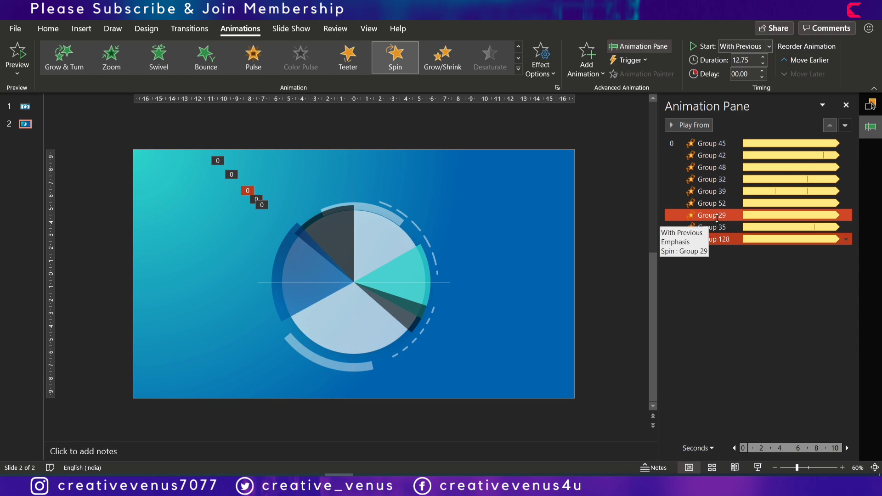
left_click(712, 203)
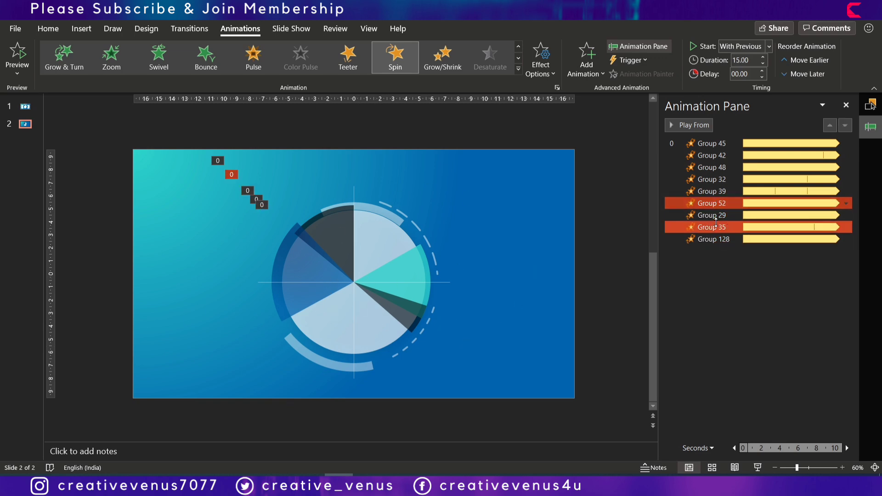
left_click(717, 191)
left_click(723, 175, "shift")
left_click(723, 179)
left_click(720, 167, "shift")
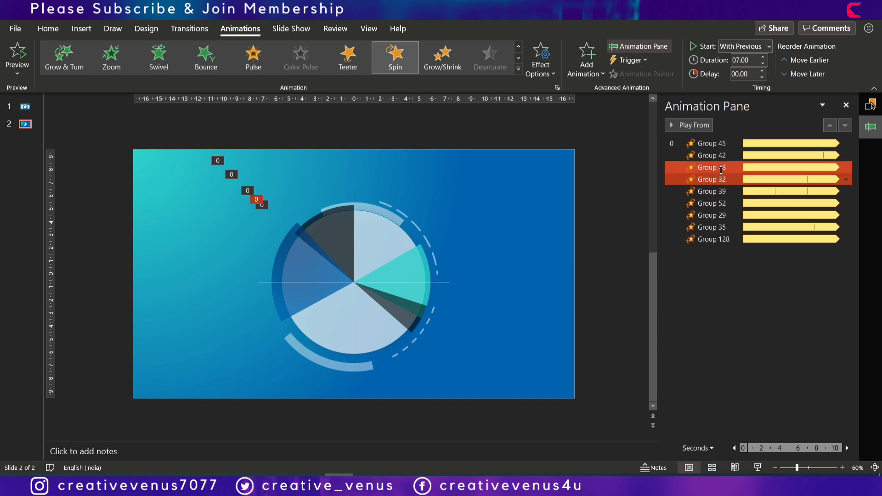
left_click(720, 167)
left_click(719, 155, "shift")
left_click(719, 155)
left_click(718, 143, "shift")
left_click(717, 142)
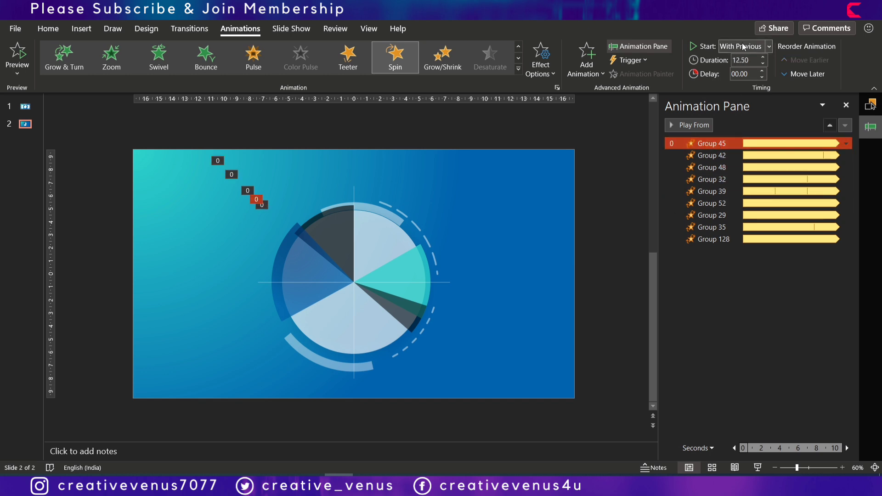
Review the spin durations again from Group 48 down to Group 128, then Groups 45 and 48
left_click(717, 155, "shift")
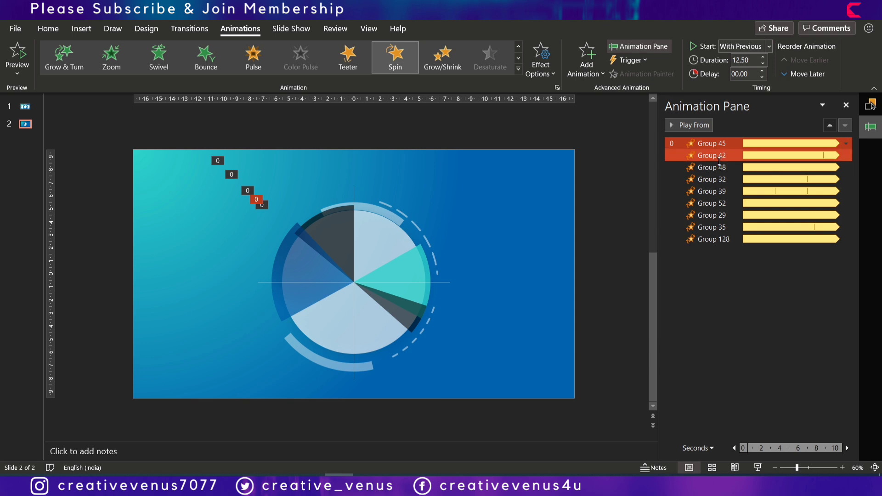
left_click(717, 168)
left_click(724, 179)
left_click(724, 191, "shift")
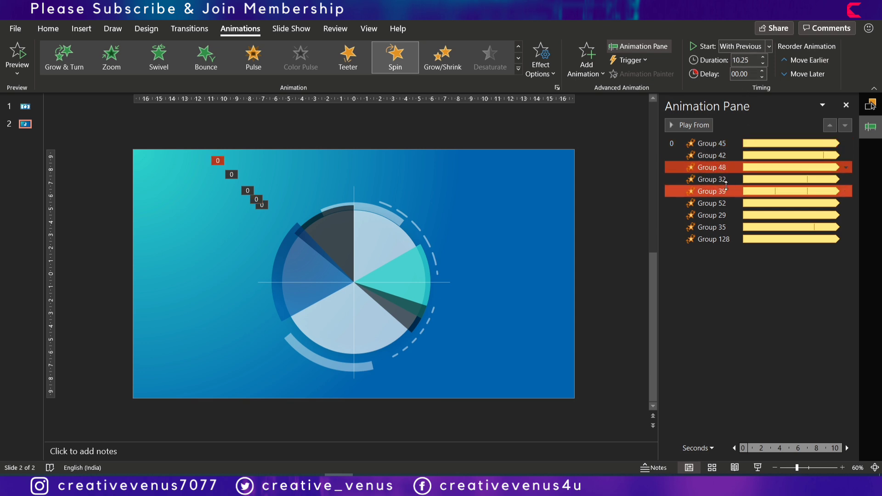
left_click(724, 192)
left_click(722, 203)
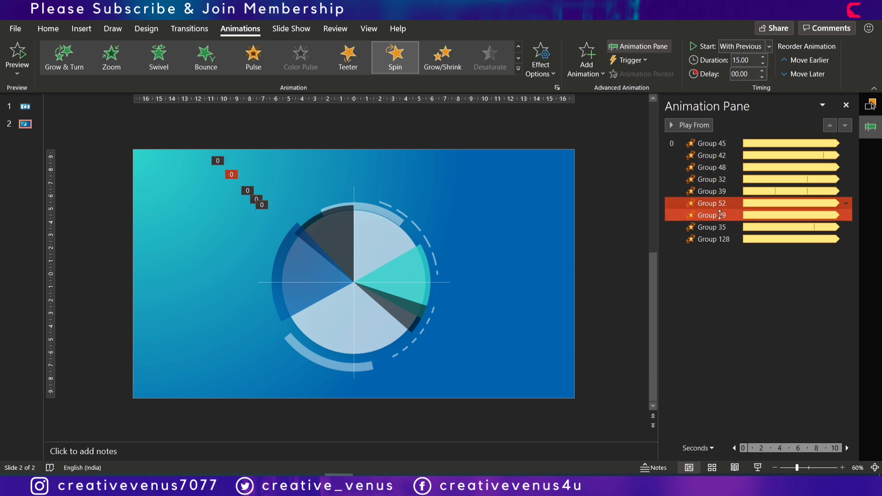
left_click(721, 215)
left_click(720, 227)
left_click(719, 240)
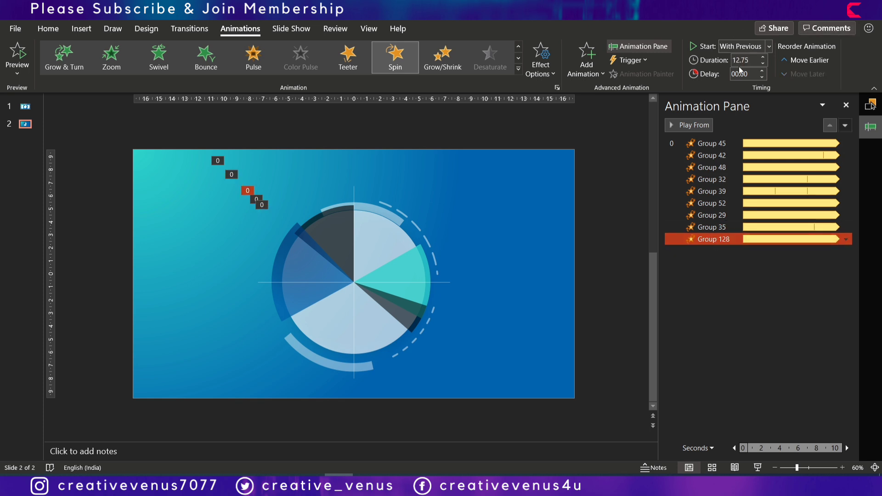
left_click(718, 144, "ctrl")
left_click(719, 144)
left_click(725, 166, "ctrl")
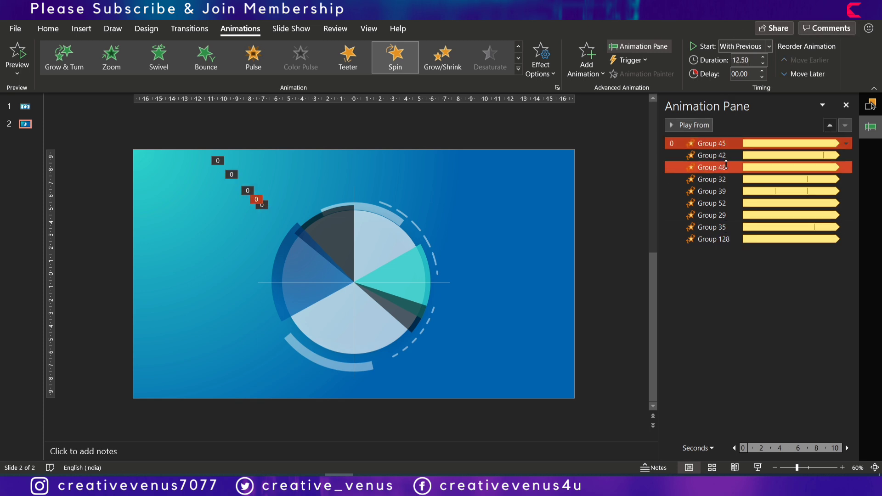
Starting from the Group 45 spin, select all nine spin animations with Ctrl+A
left_click(759, 260)
key("ctrl+a")
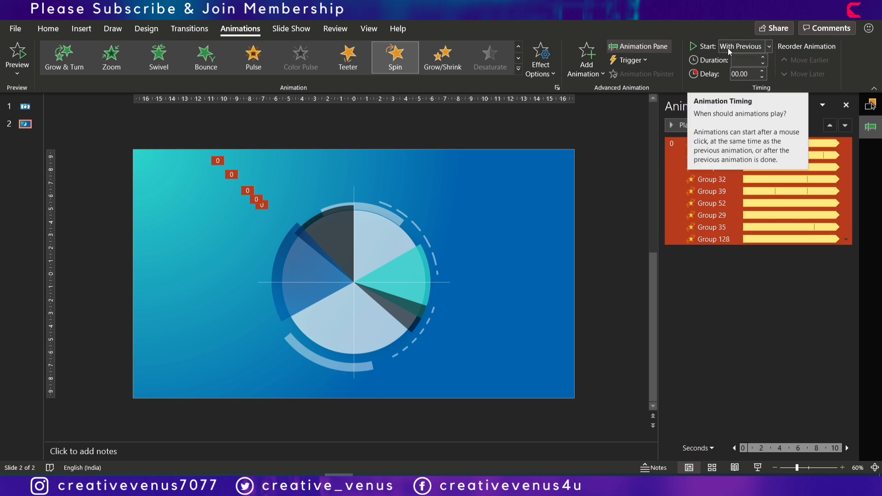
left_click(725, 294)
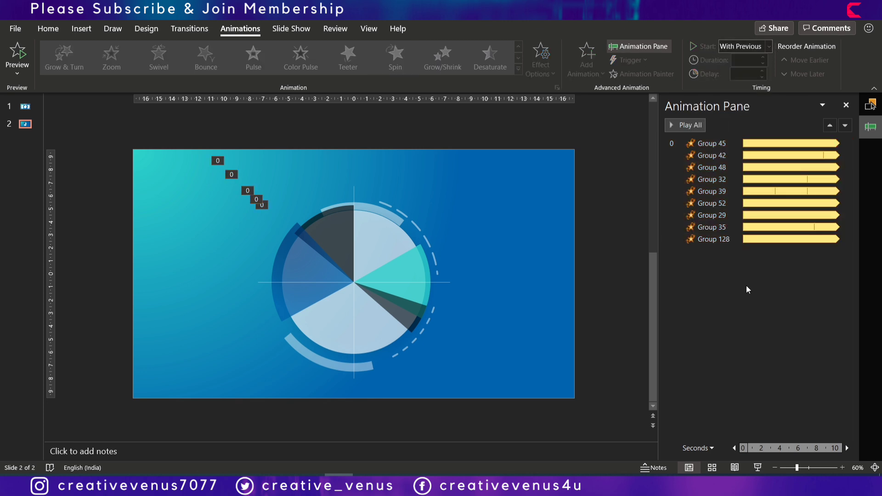
left_click(715, 143)
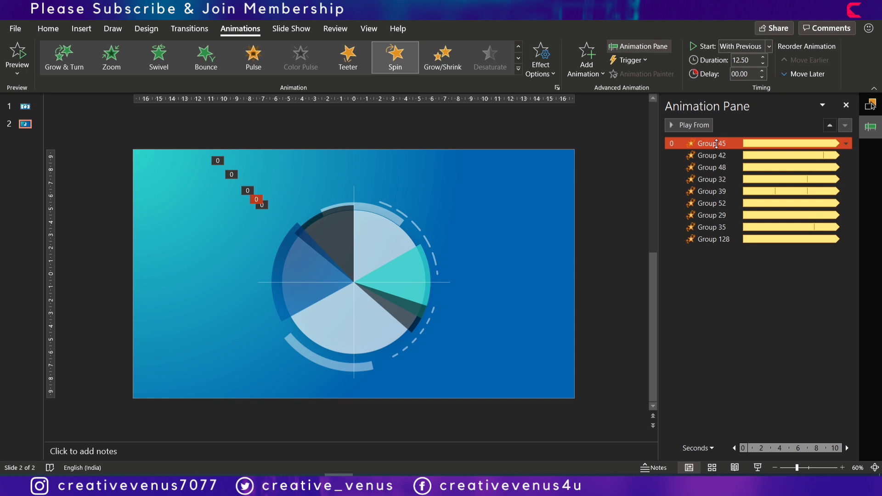
left_click(751, 296)
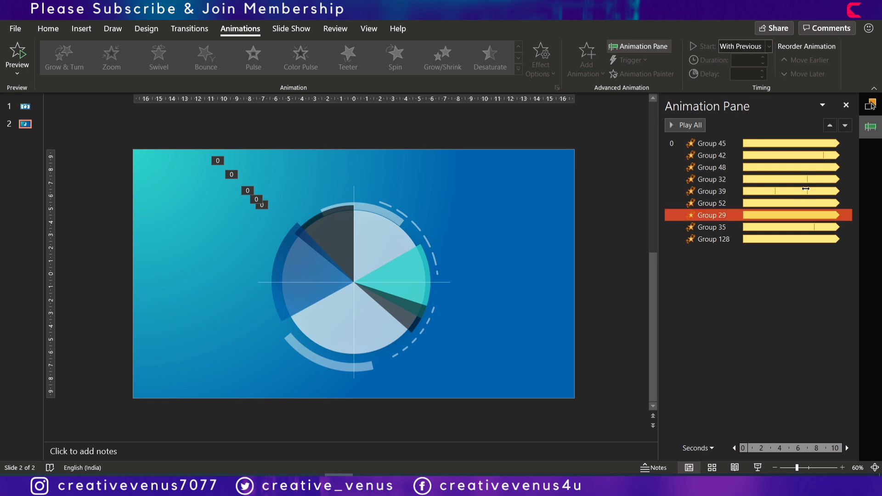
left_click(713, 144)
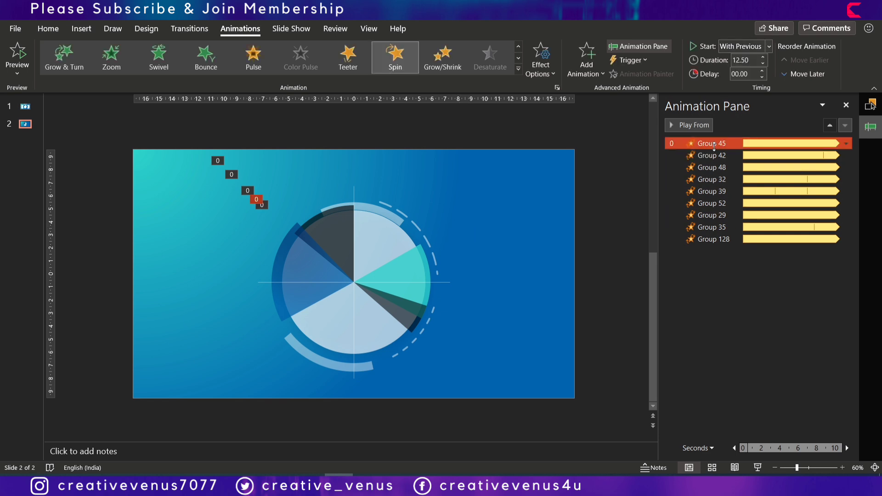
key("ctrl+a")
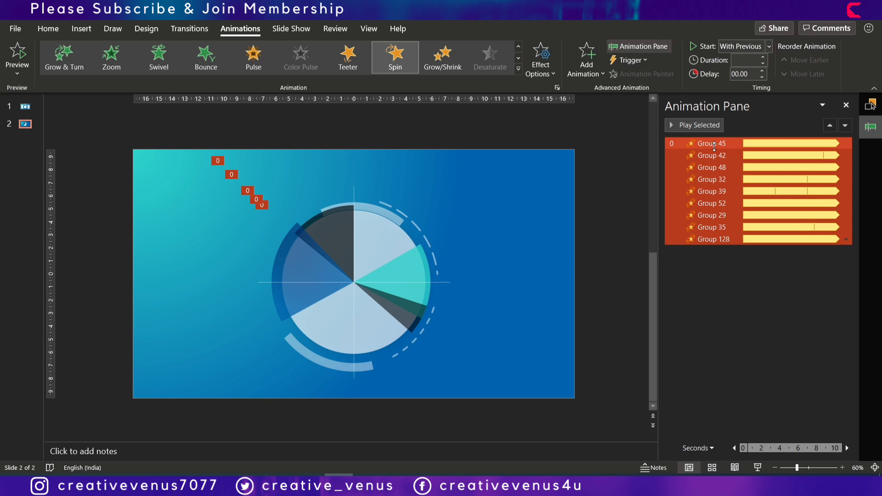
right_click(715, 143)
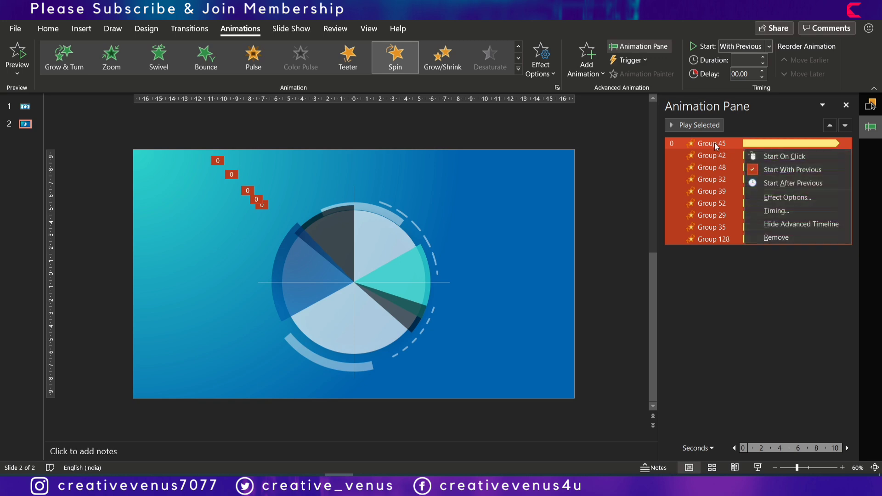
left_click(781, 197)
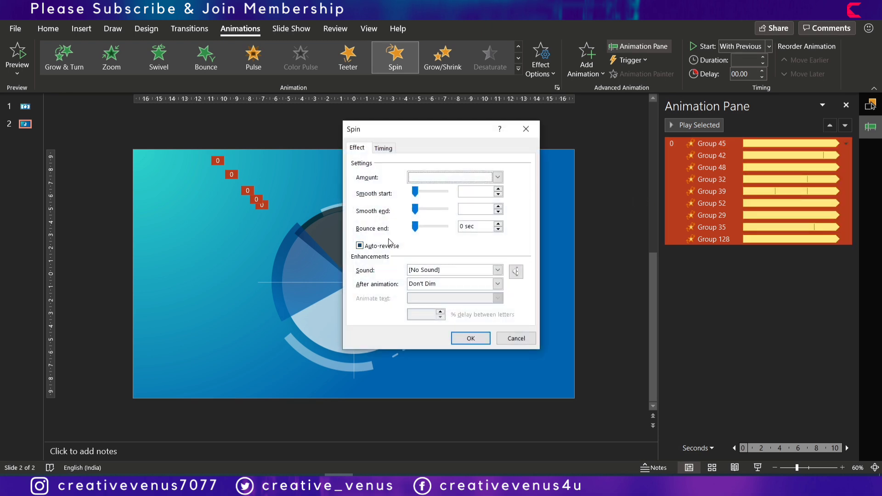
left_click(384, 148)
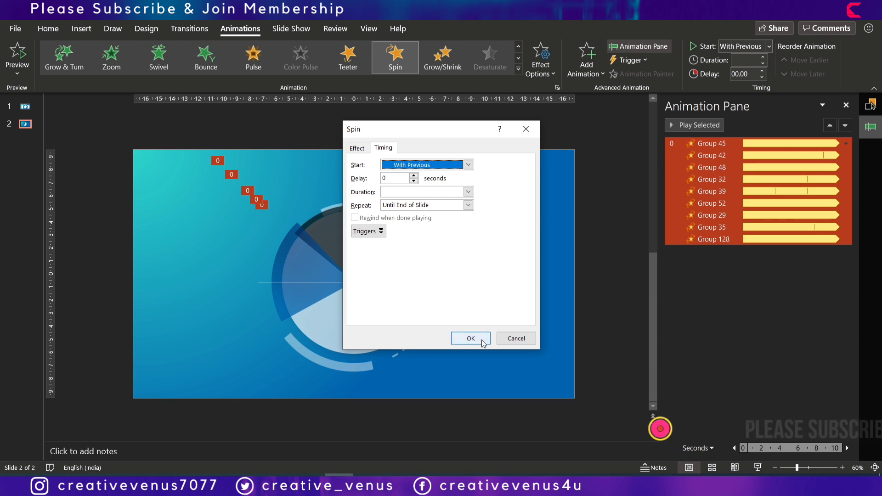
left_click(514, 339)
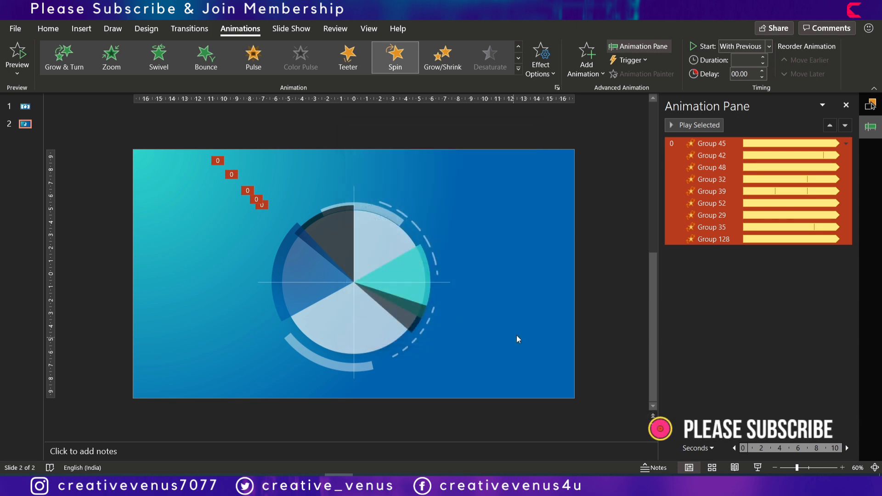
left_click(712, 203)
left_click(711, 155)
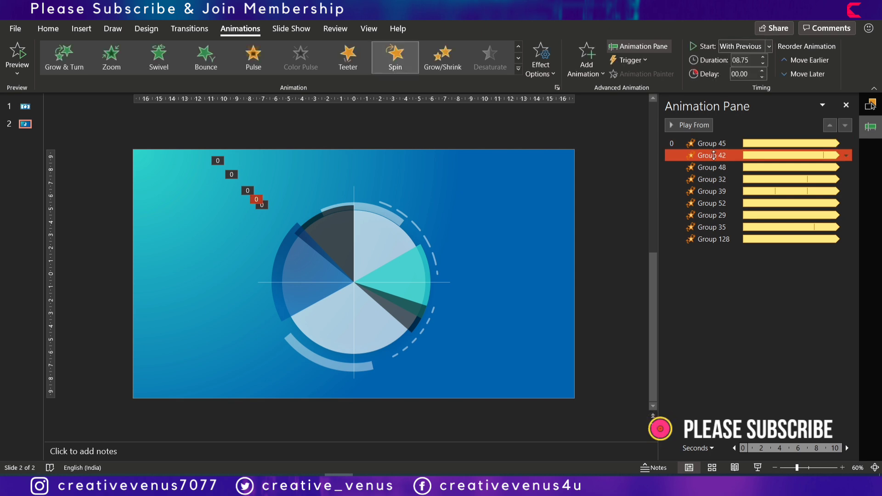
left_click(715, 171, "shift")
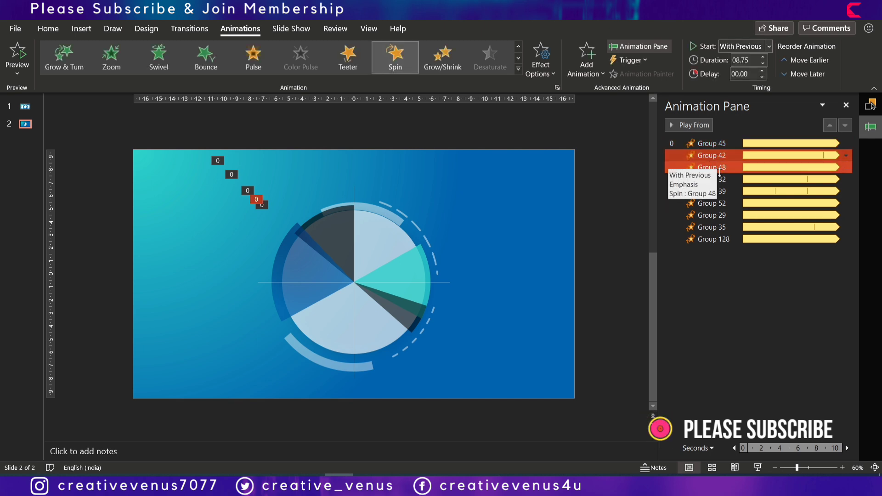
left_click(712, 143)
left_click(715, 166, "ctrl")
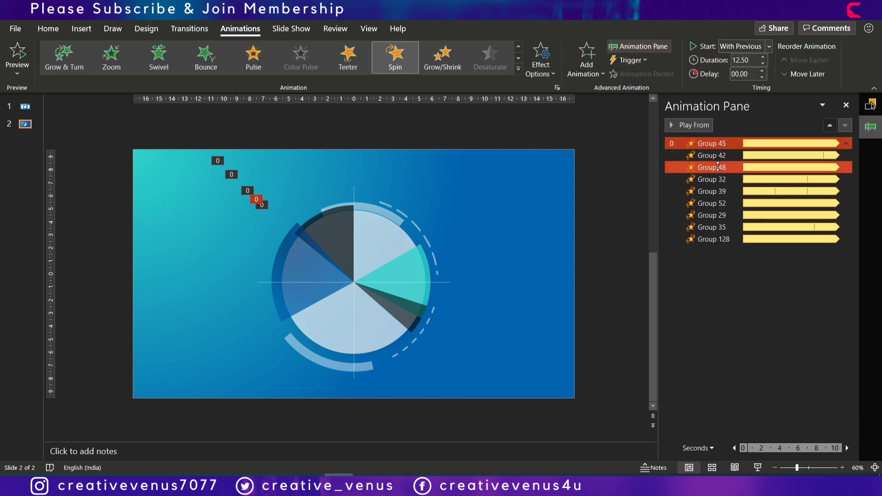
left_click(736, 143)
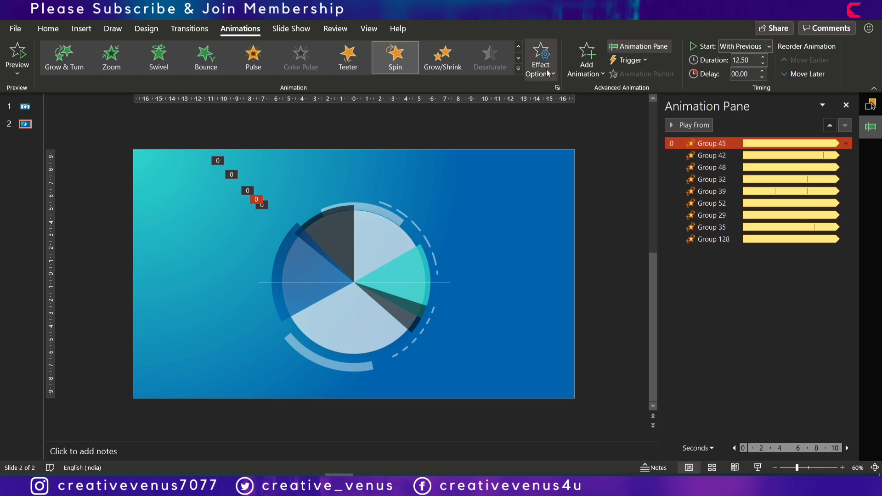
left_click(724, 155, "ctrl")
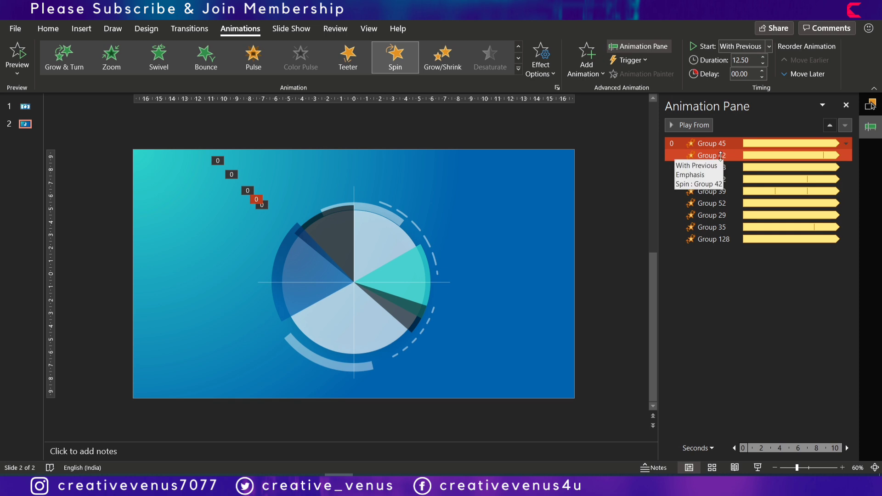
Check the spin direction and amount for Groups 45, 42, 48 and 32
left_click(717, 144)
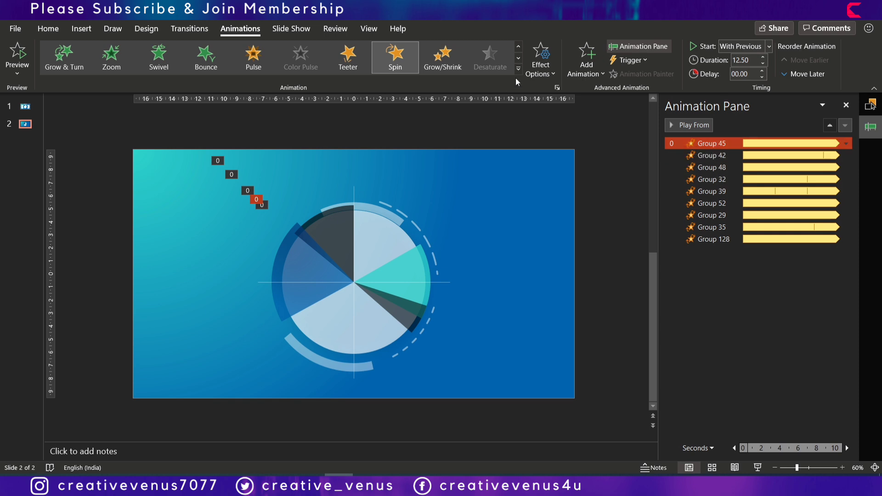
left_click(549, 75)
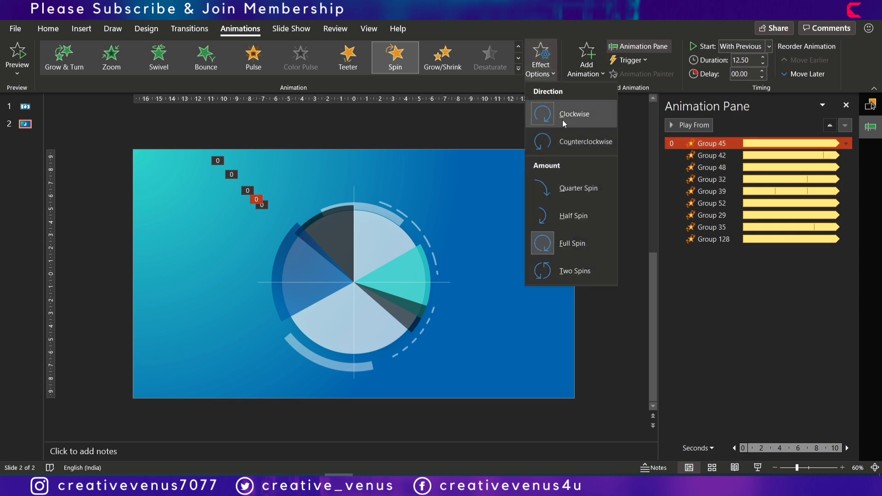
left_click(716, 156, "ctrl")
left_click(716, 143)
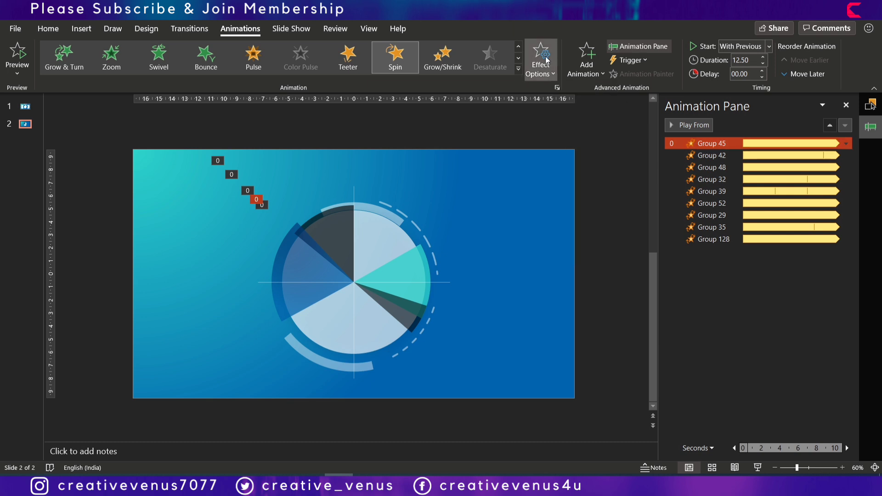
left_click(549, 74)
left_click(725, 168, "ctrl")
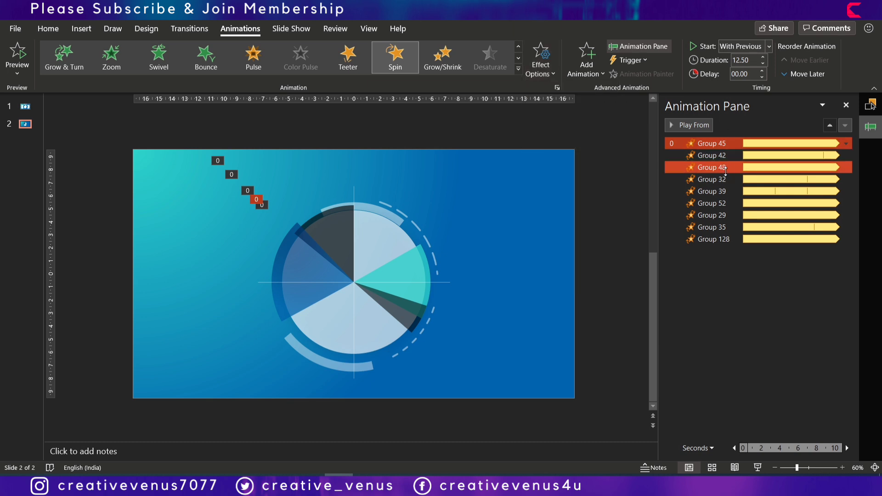
left_click(737, 167)
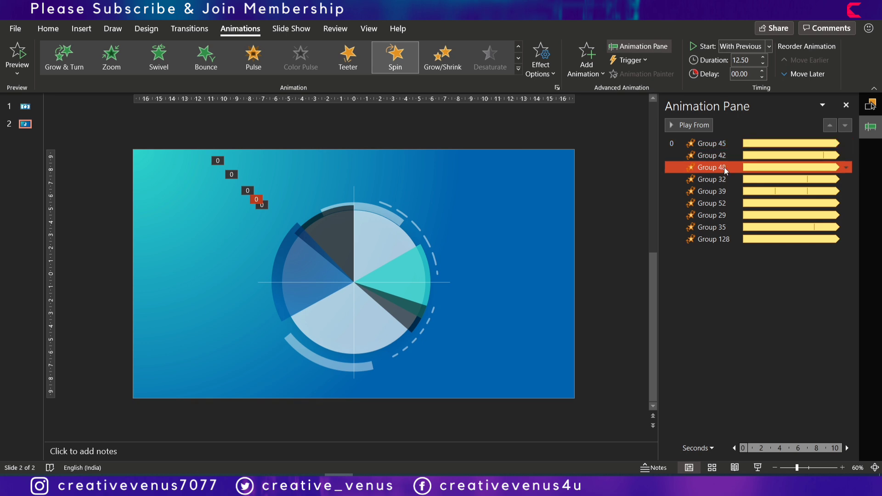
left_click(541, 69)
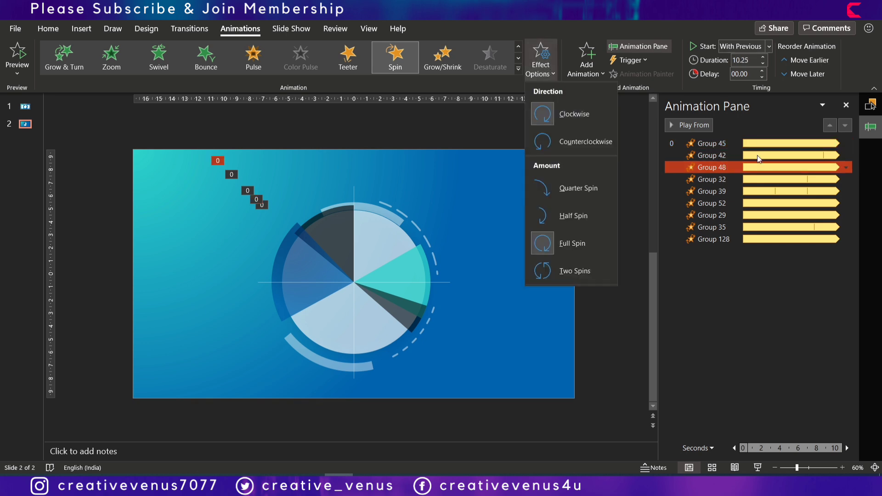
left_click(714, 179, "ctrl")
left_click(718, 180)
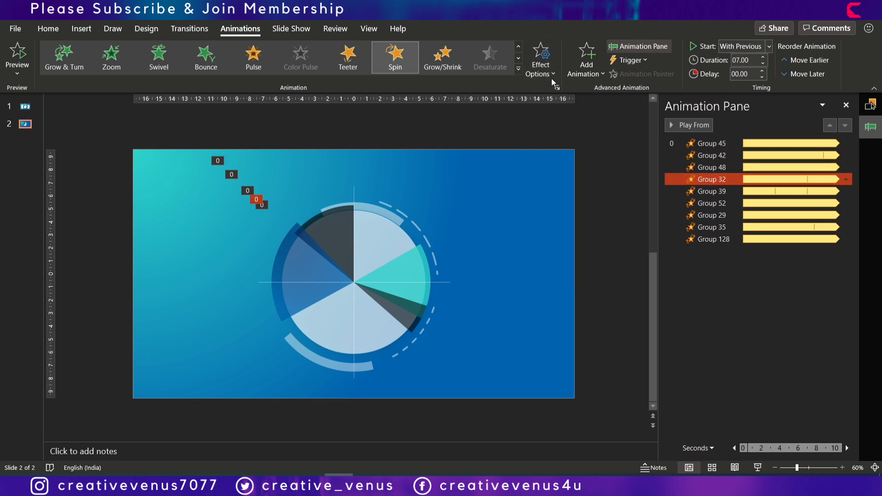
left_click(540, 71)
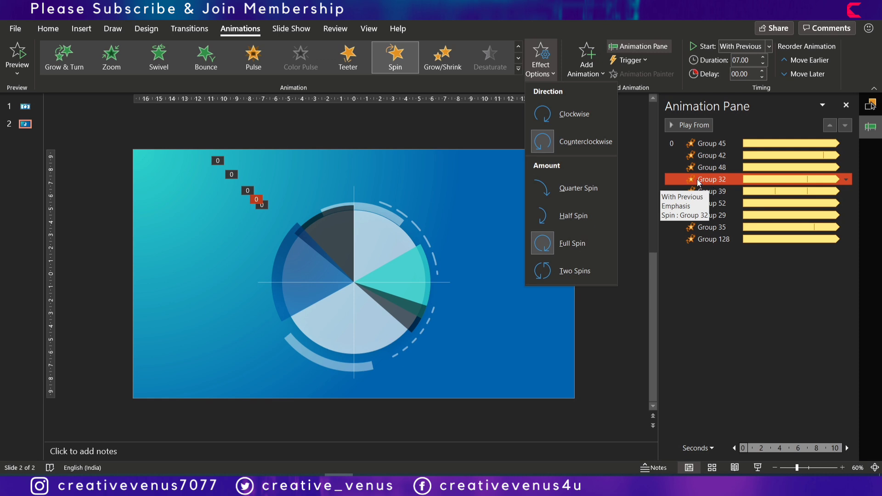
Check the spin direction and amount for Groups 39, 52 and 29
left_click(715, 190, "ctrl")
left_click(715, 191)
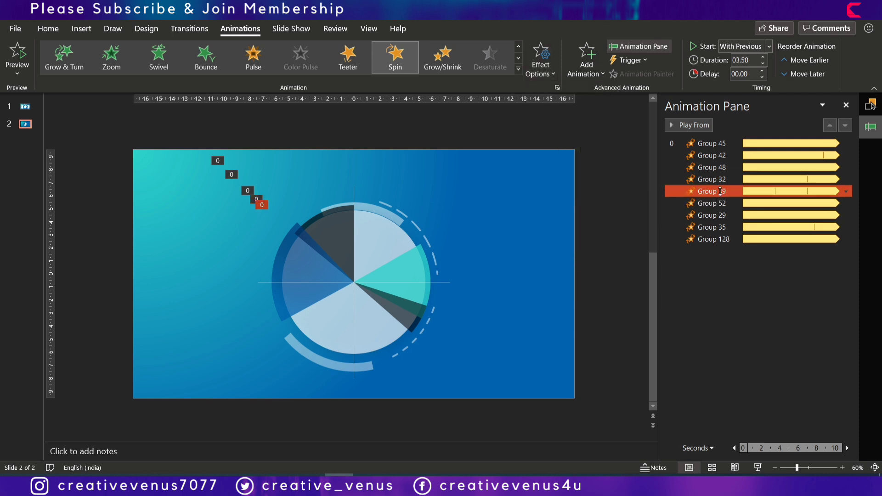
left_click(586, 62)
left_click(540, 74)
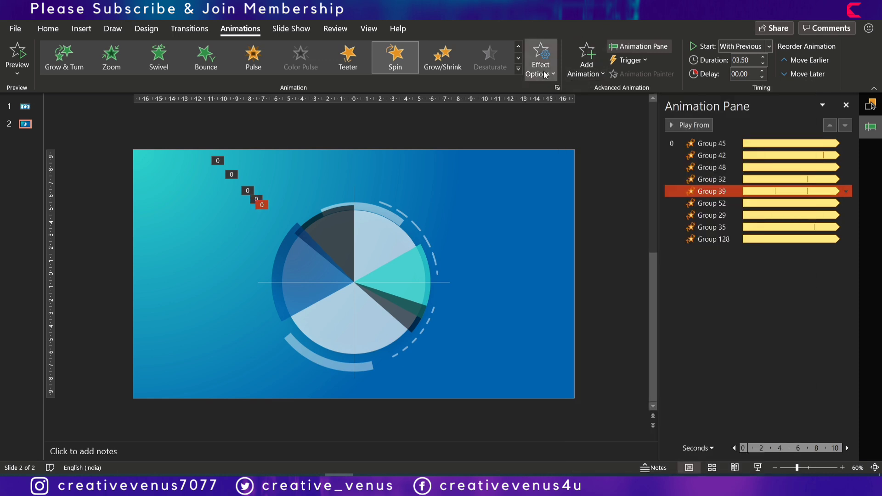
left_click(704, 203)
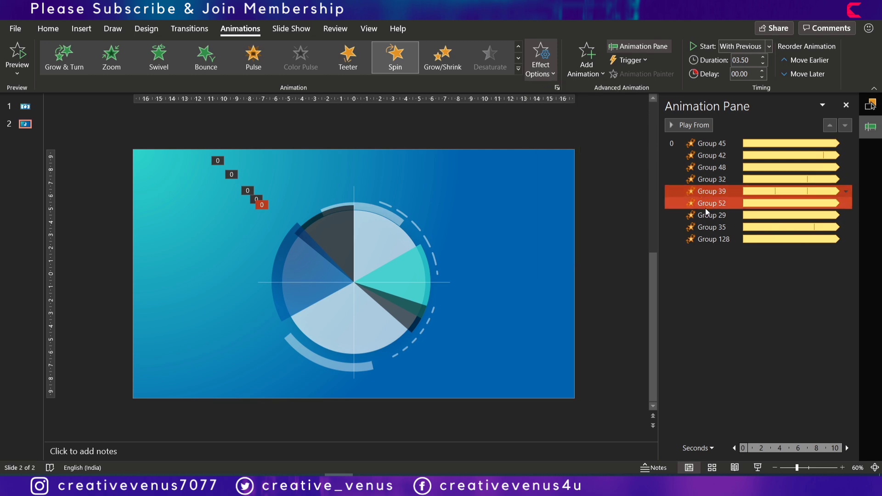
left_click(540, 74)
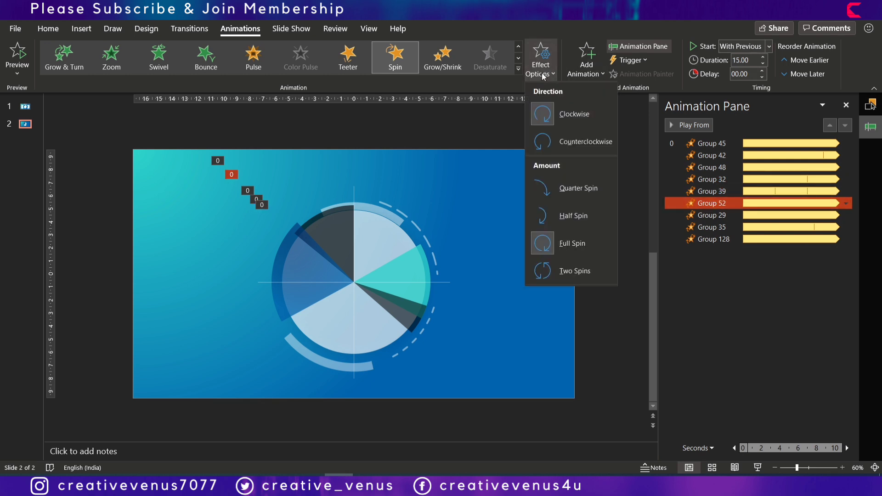
left_click(730, 215, "shift")
left_click(730, 215)
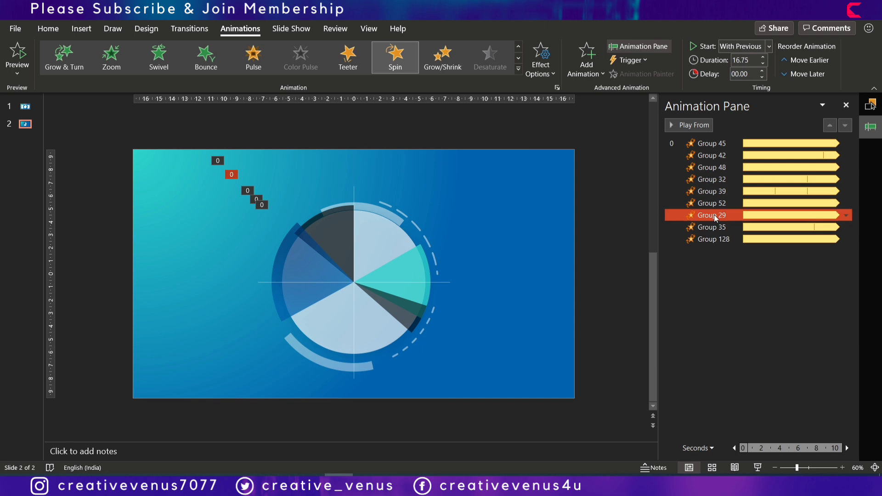
left_click(518, 58)
left_click(543, 75)
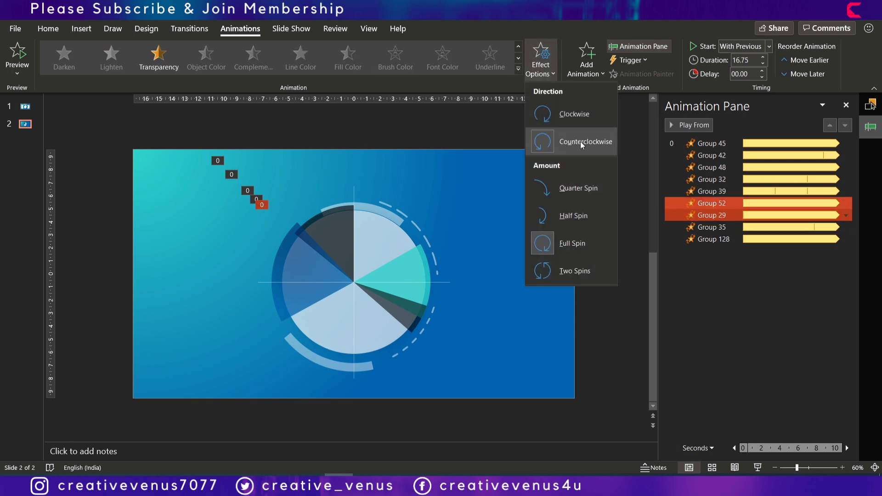
Confirm Group 35 uses a clockwise Full Spin and Group 128 a clockwise Quarter Spin
left_click(720, 231, "shift")
left_click(720, 228)
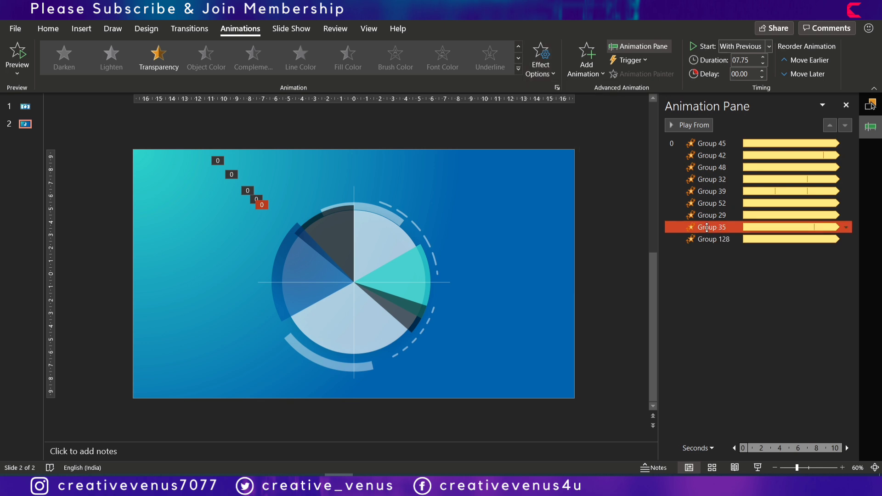
left_click(550, 67)
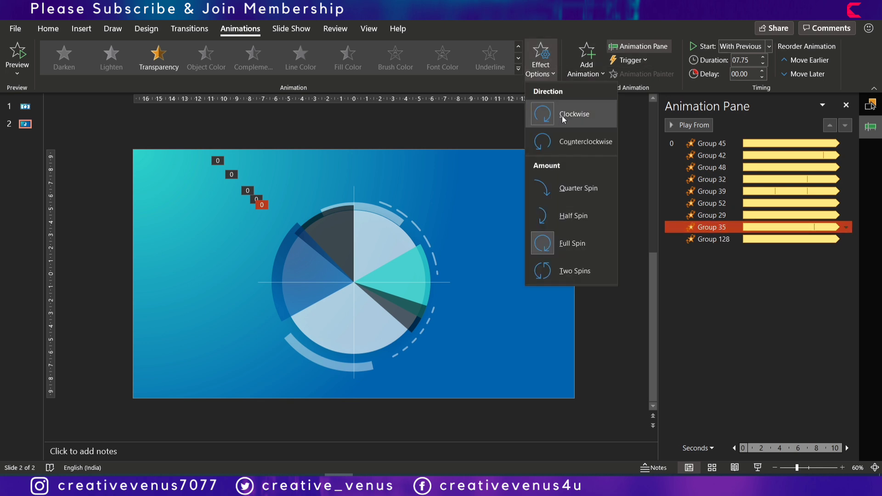
left_click(720, 239, "shift")
left_click(719, 240)
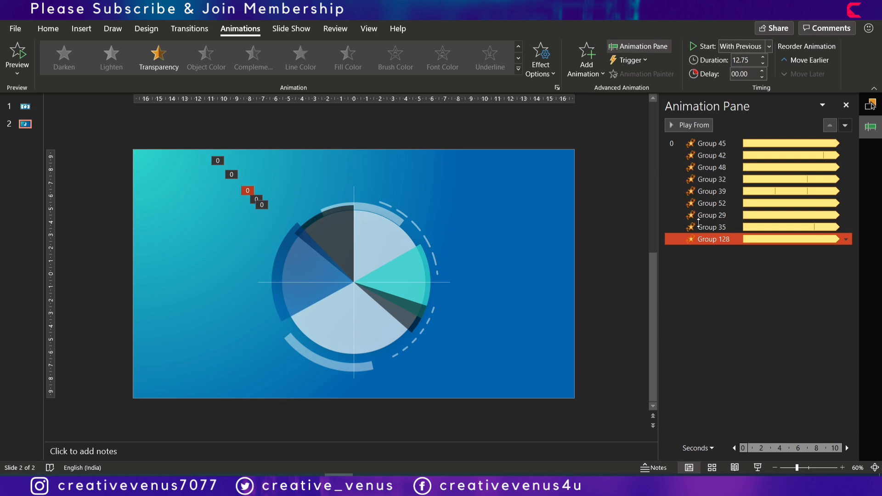
left_click(540, 73)
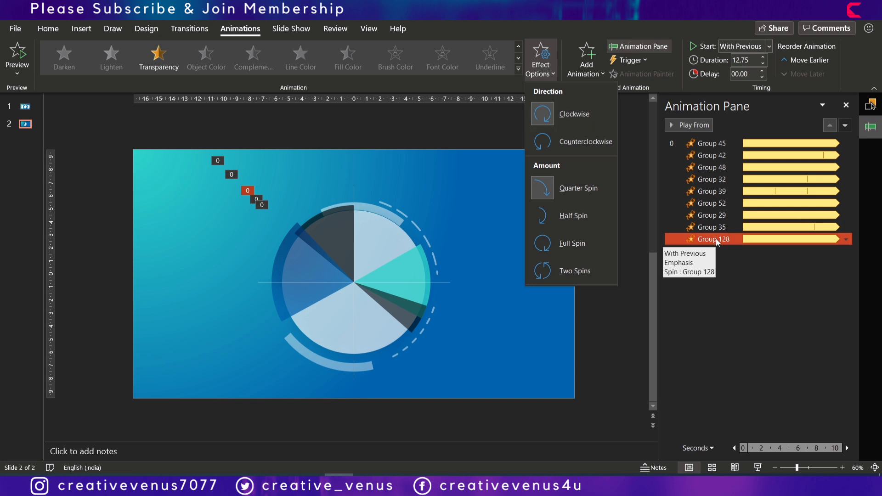
Compare Group 45's spin amount against Group 128's
left_click(711, 226, "ctrl")
left_click(712, 227, "ctrl")
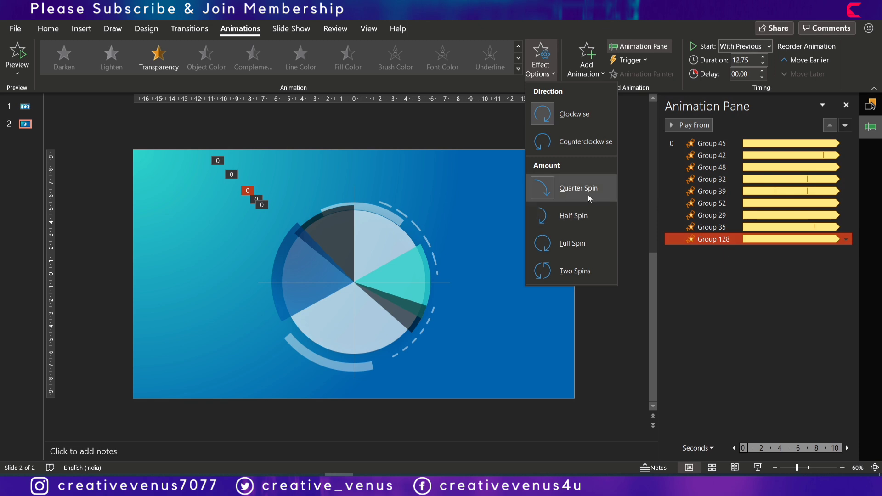
left_click(719, 141, "ctrl")
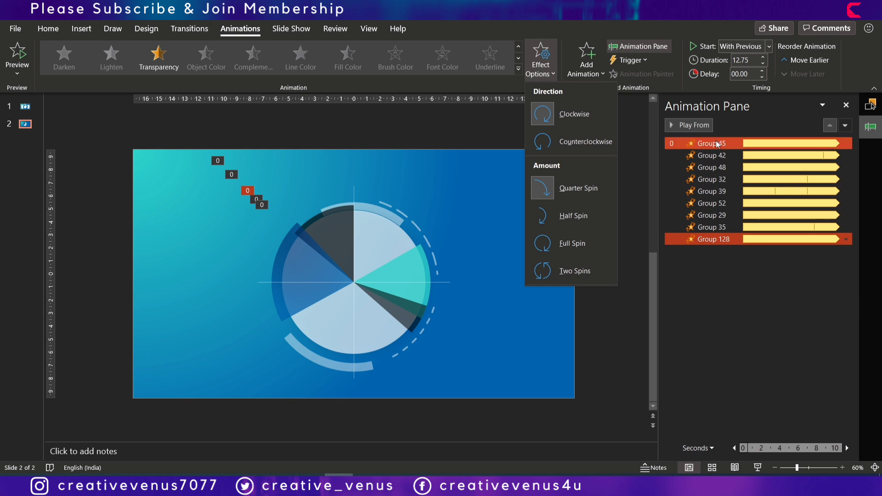
left_click(716, 140)
left_click(714, 142)
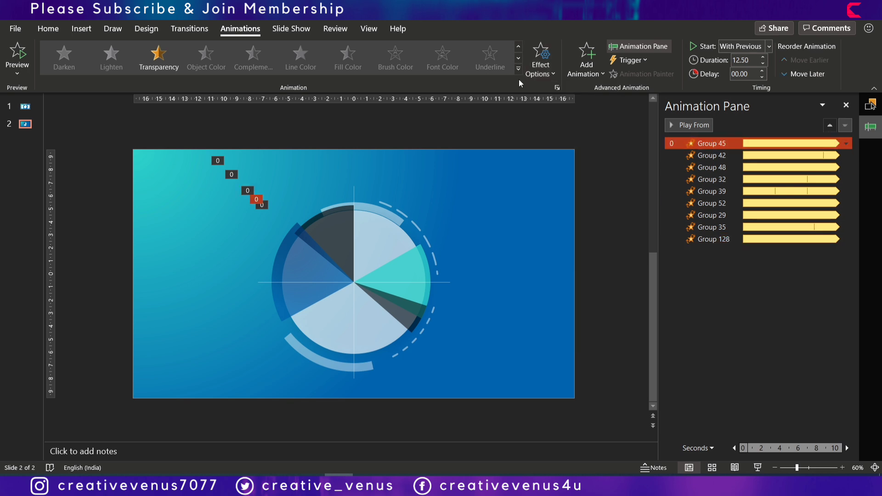
left_click(540, 58)
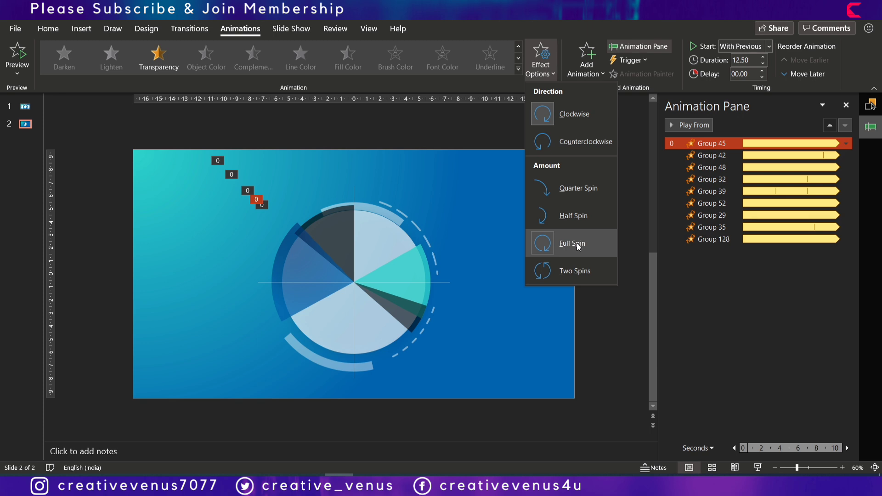
left_click(725, 242)
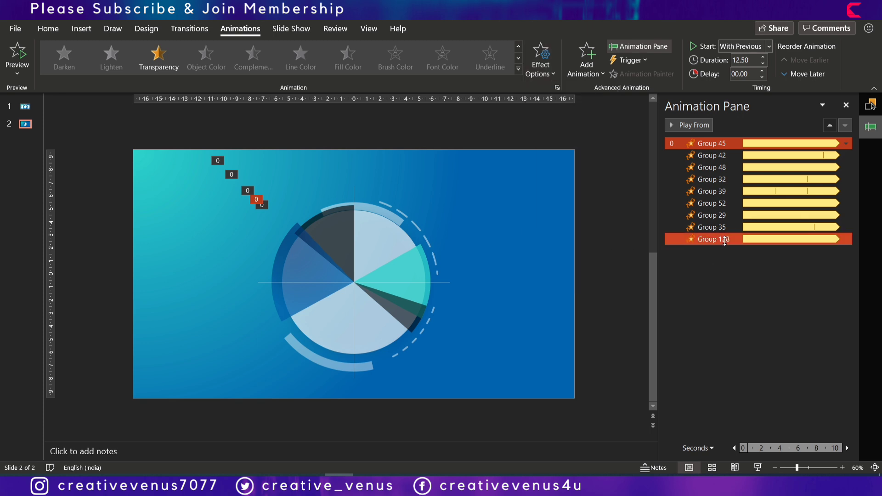
left_click(704, 241)
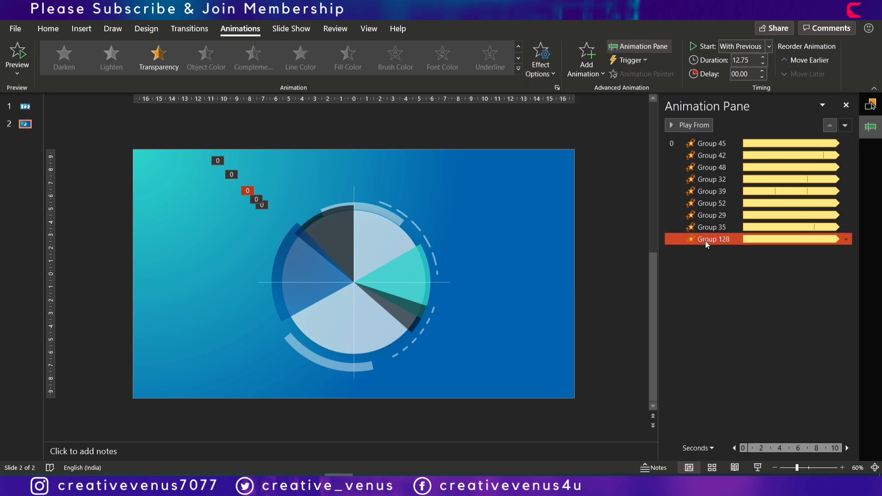
left_click(543, 76)
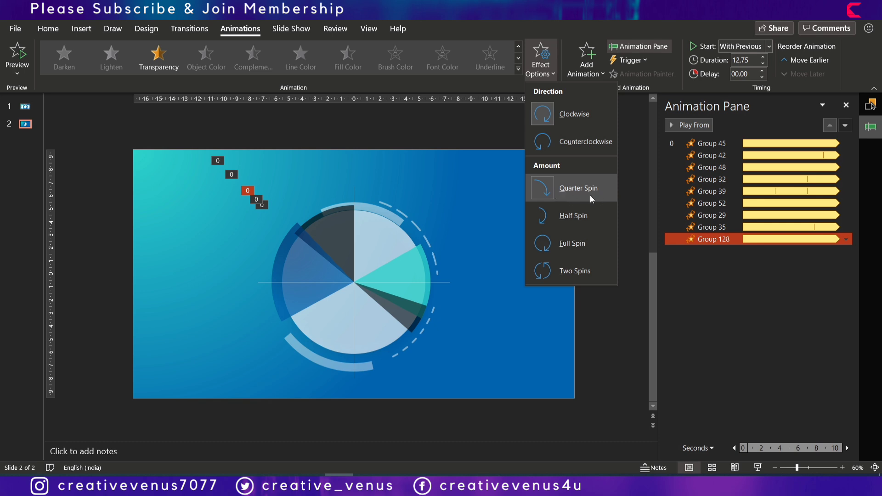
Compare the spin amounts of Groups 35, 29 and 52, then open Group 128's options dropdown
left_click(706, 227, "ctrl")
left_click(705, 227)
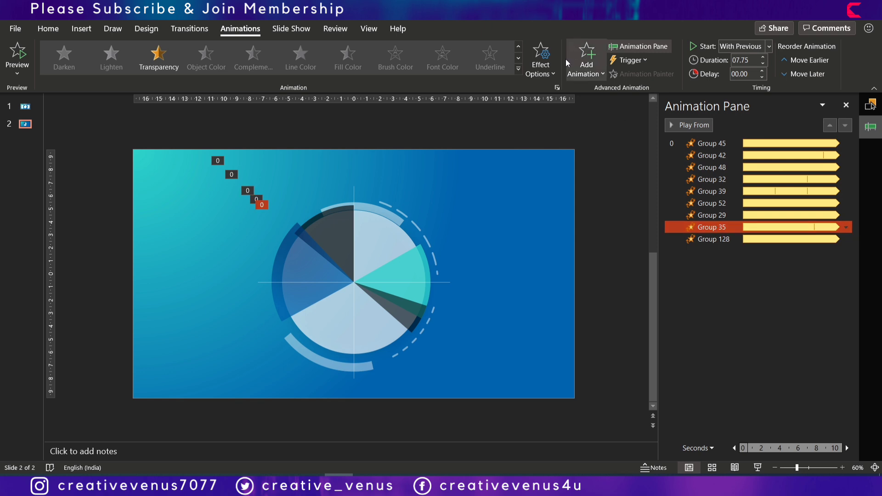
left_click(553, 74)
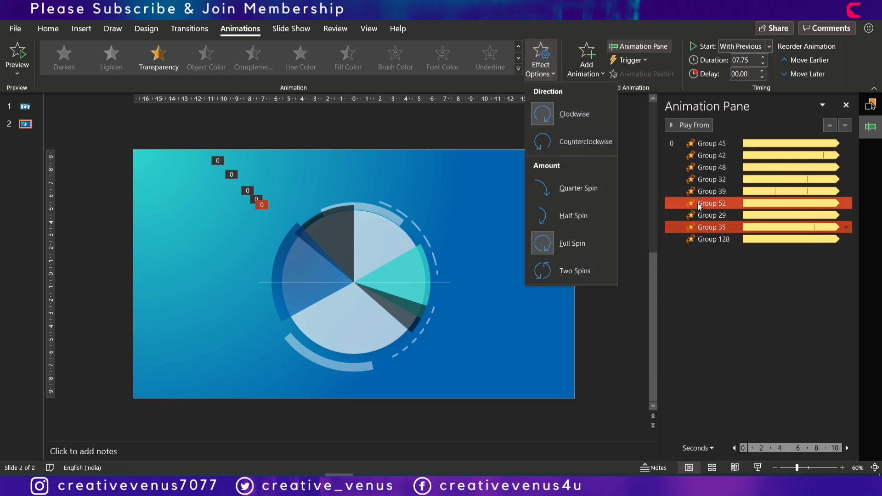
left_click(716, 215, "ctrl")
left_click(704, 216)
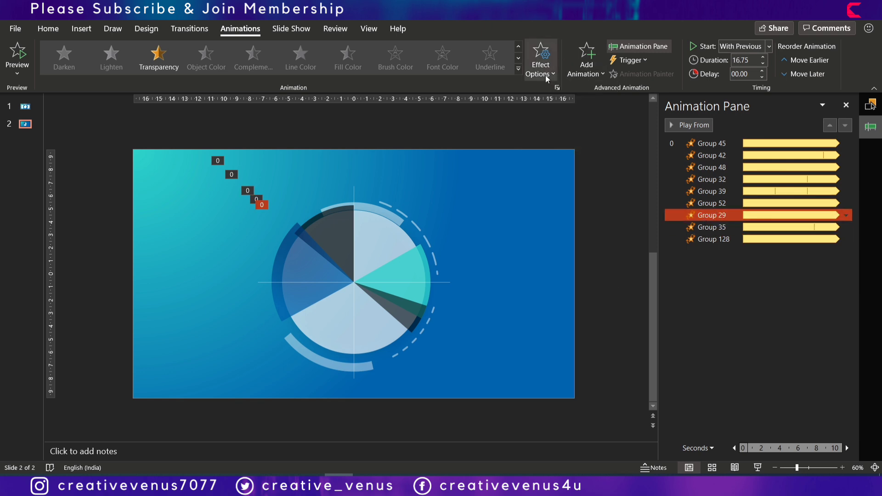
left_click(545, 75)
left_click(711, 203)
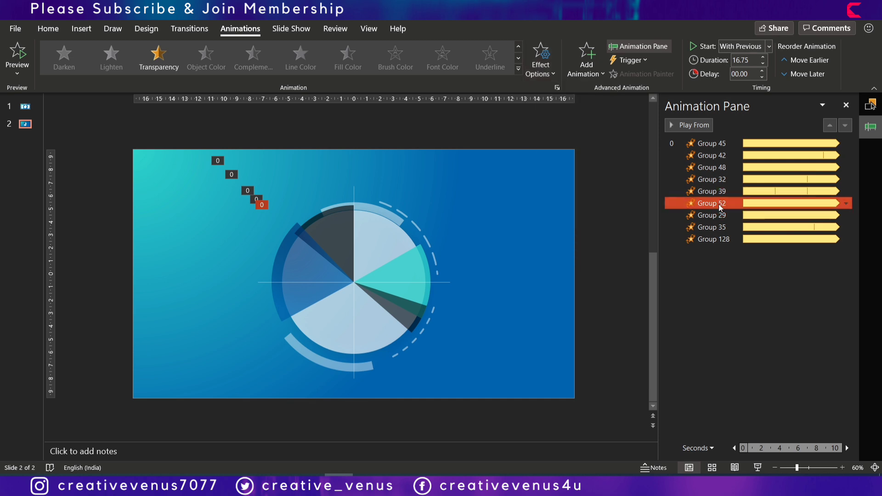
left_click(537, 74)
left_click(698, 273)
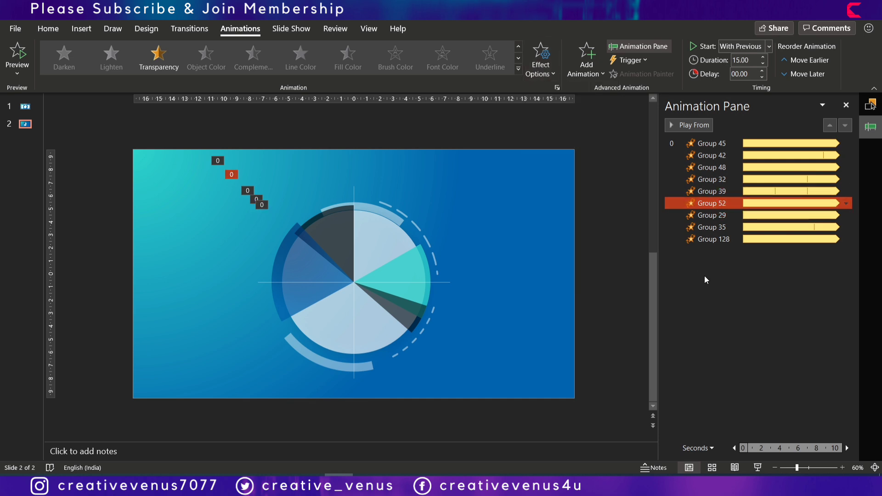
left_click(716, 239)
left_click(845, 239)
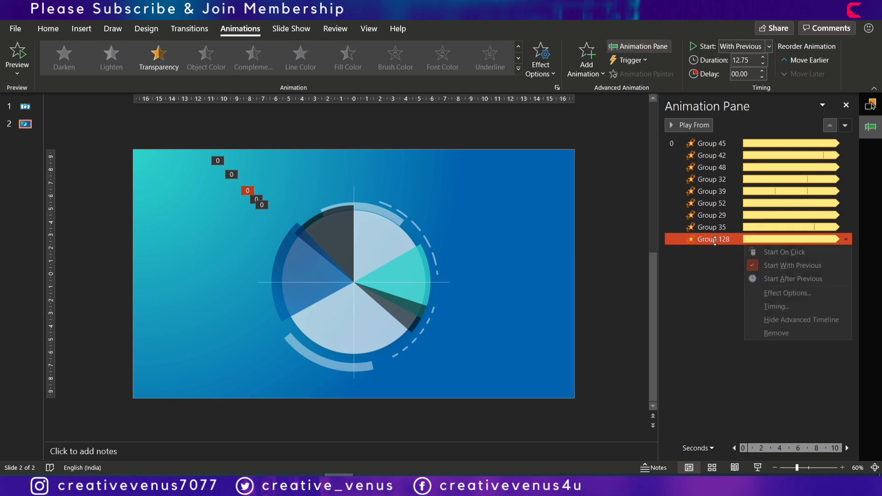
Review Group 128's 90° clockwise auto-reverse spin settings without changes, then preview it alone
left_click(776, 292)
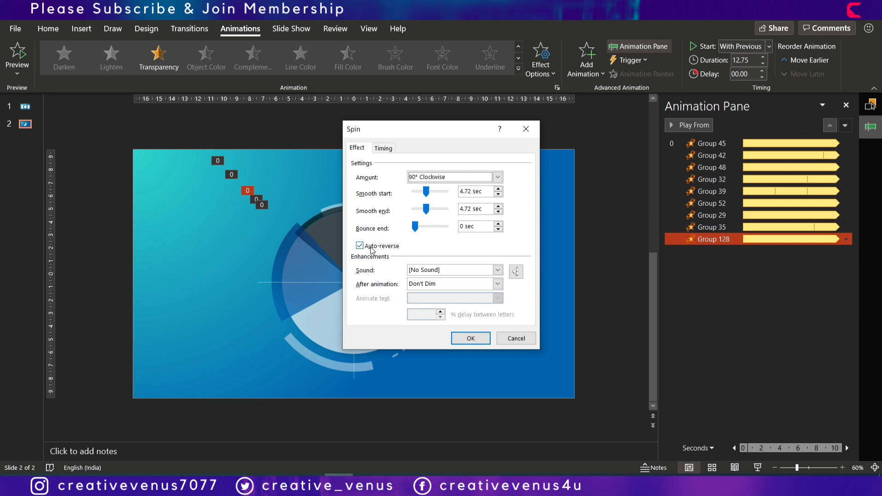
left_click(508, 338)
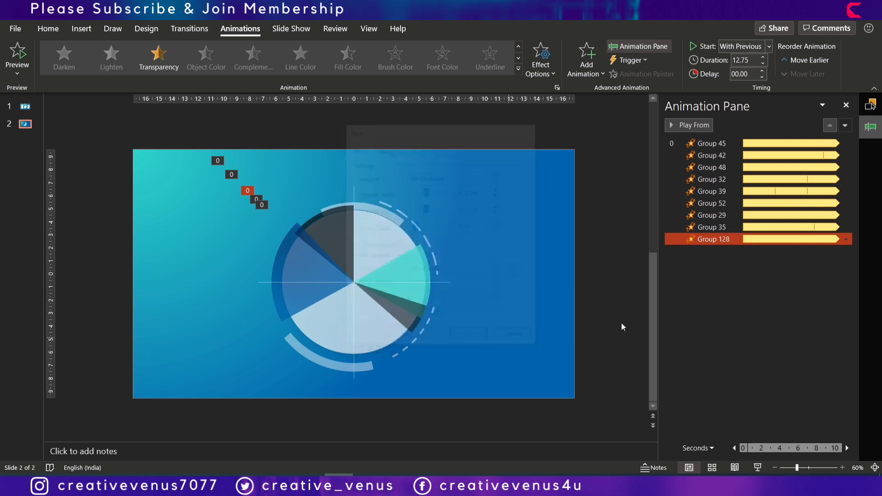
left_click(703, 240)
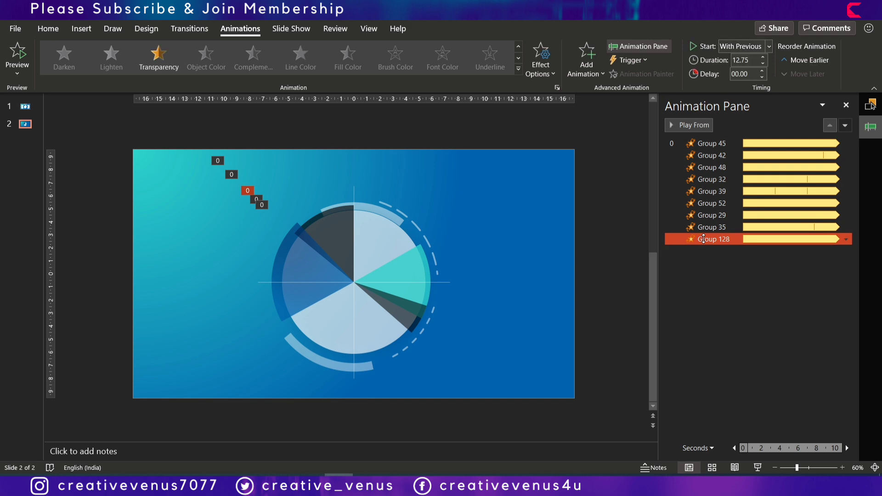
left_click_drag(715, 236, 719, 136)
left_click(687, 124)
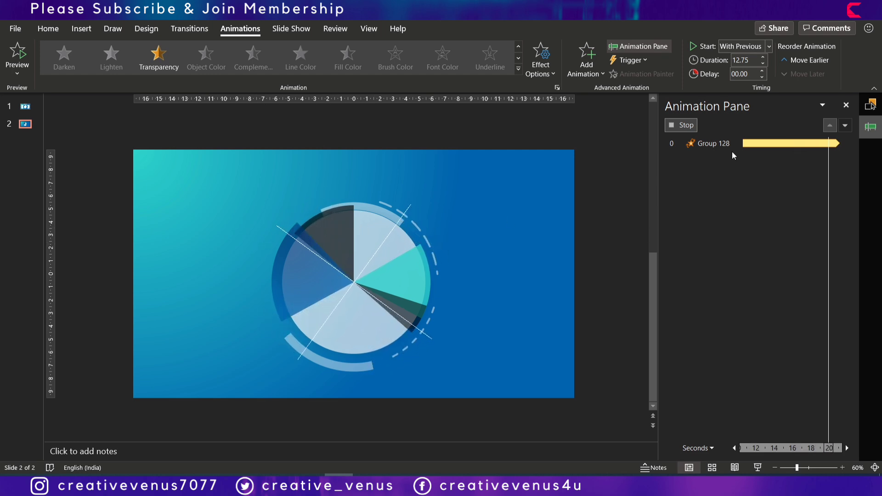
Stop the preview, recheck Group 128's auto-reverse Spin settings, then select Groups 45 through 128
left_click(686, 125)
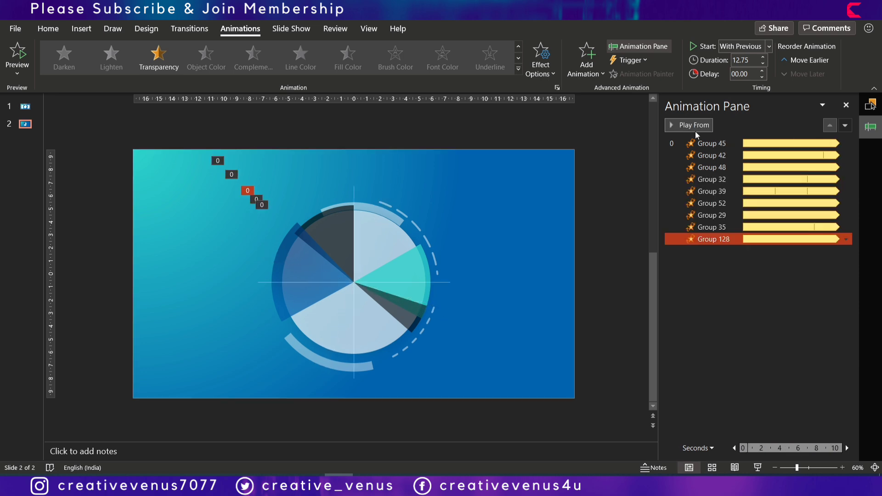
right_click(740, 242)
left_click(774, 294)
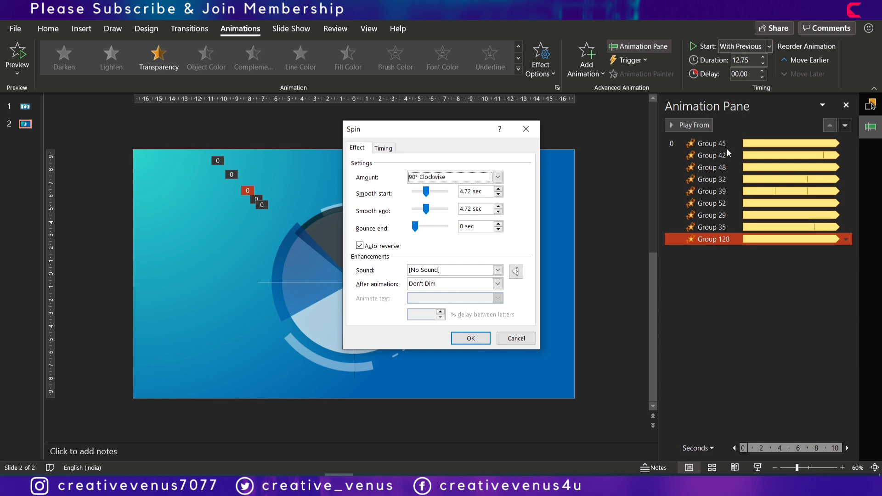
left_click(516, 338)
left_click(715, 143, "ctrl")
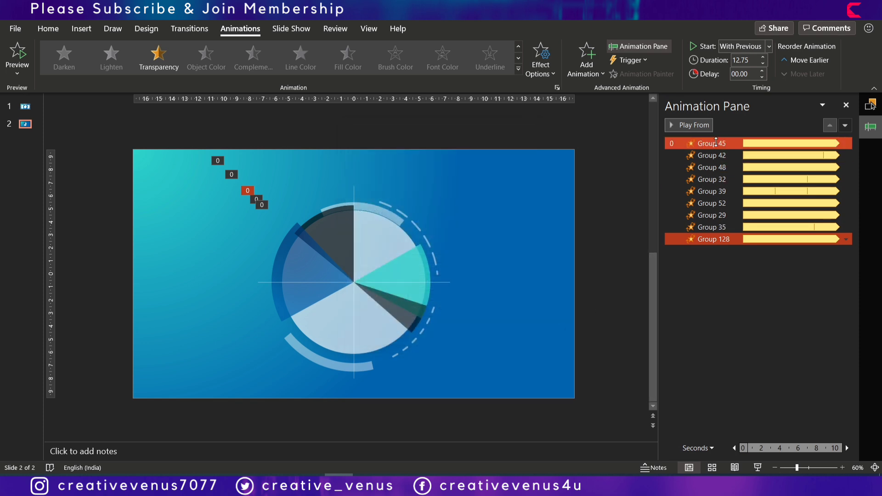
left_click(718, 144, "shift")
right_click(719, 146)
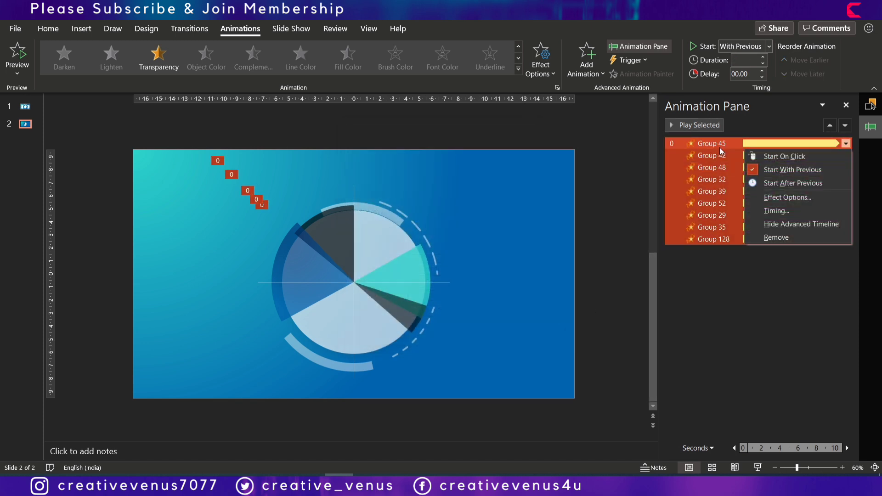
left_click(784, 201)
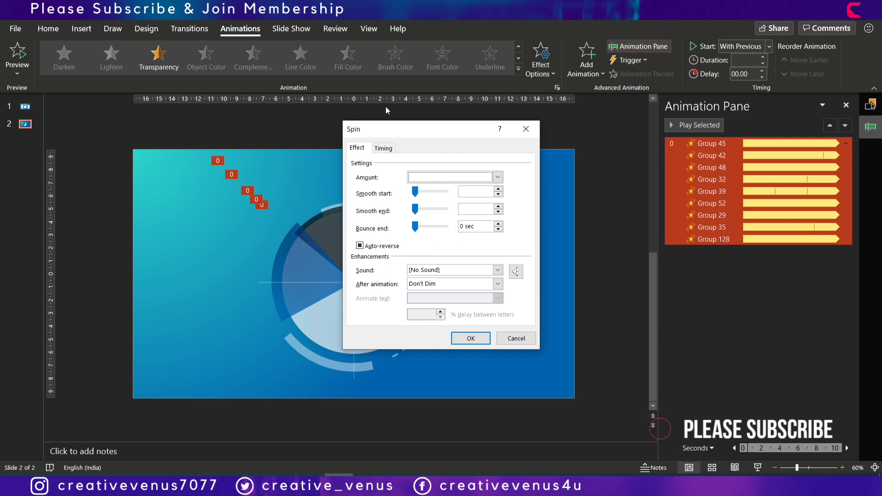
left_click(515, 338)
left_click(729, 310)
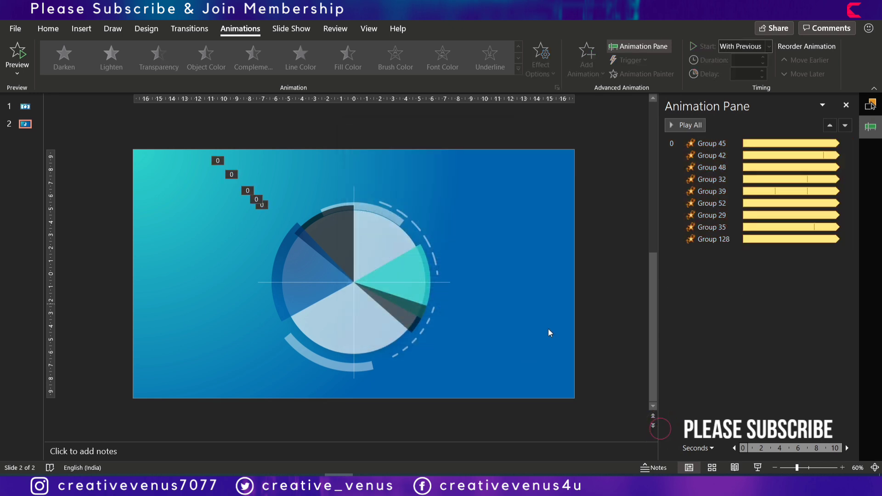